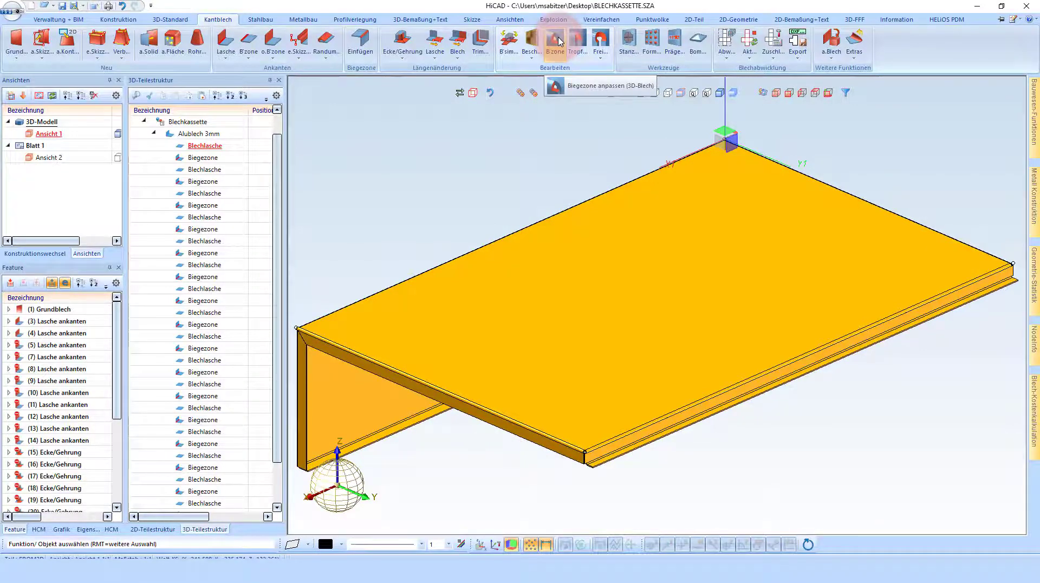
Generate the Abwicklung flat pattern from a sheet edge and place it beside the 3D box
scroll(609, 453, "up", 3)
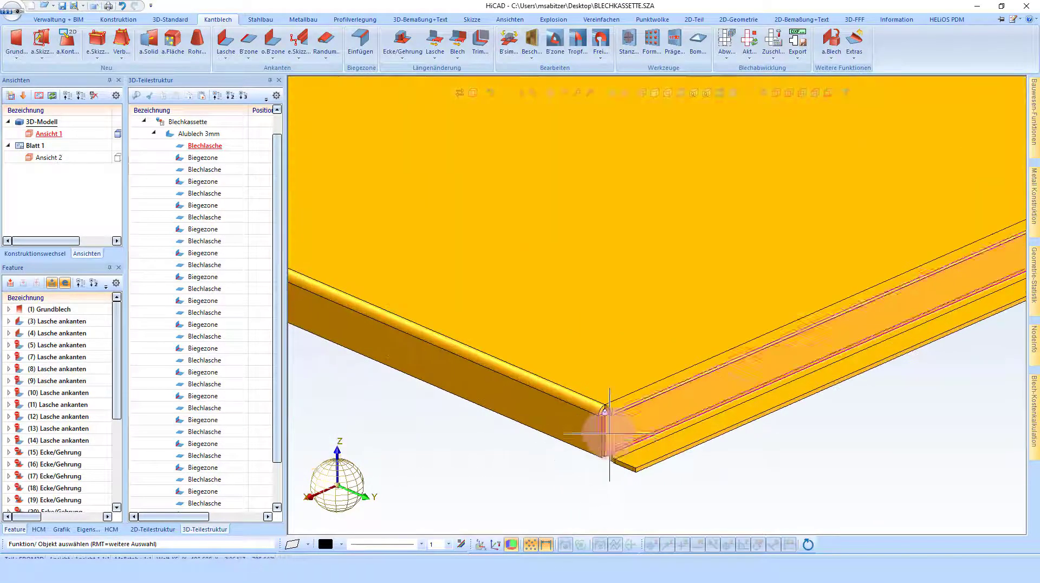
scroll(610, 434, "up", 2)
scroll(624, 429, "up", 2)
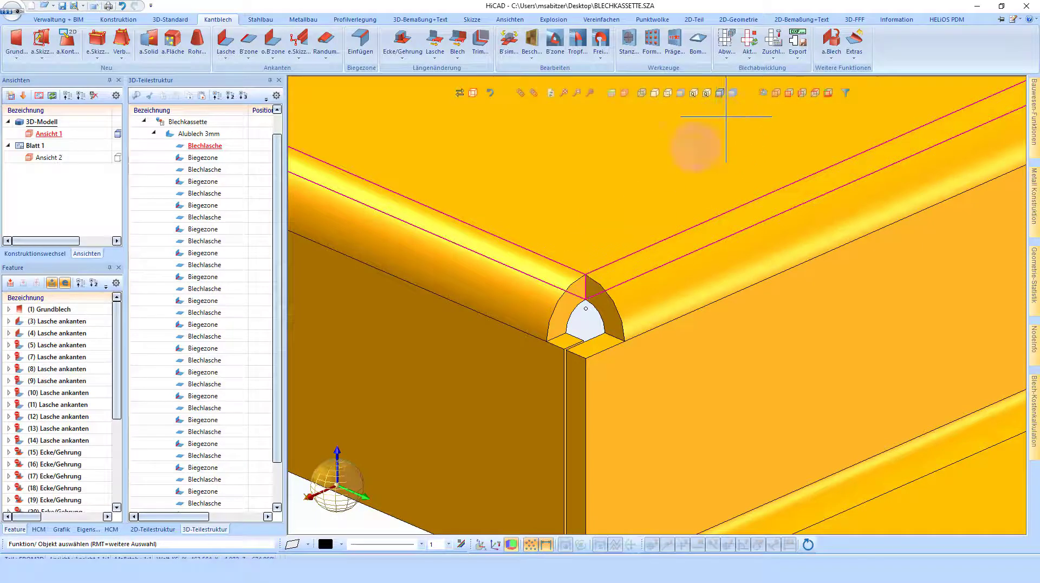
scroll(726, 116, "down", 3)
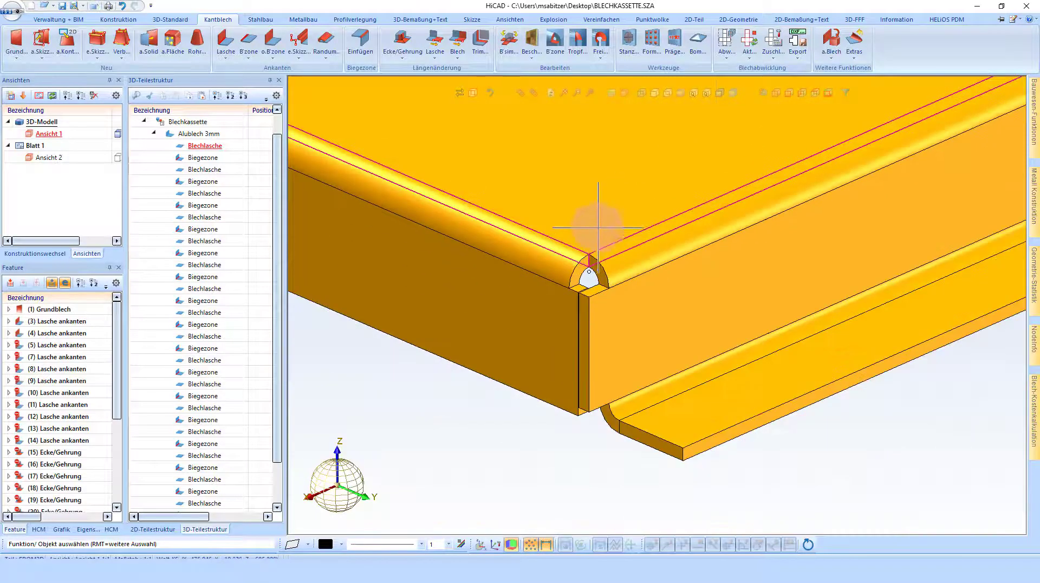
left_click(728, 42)
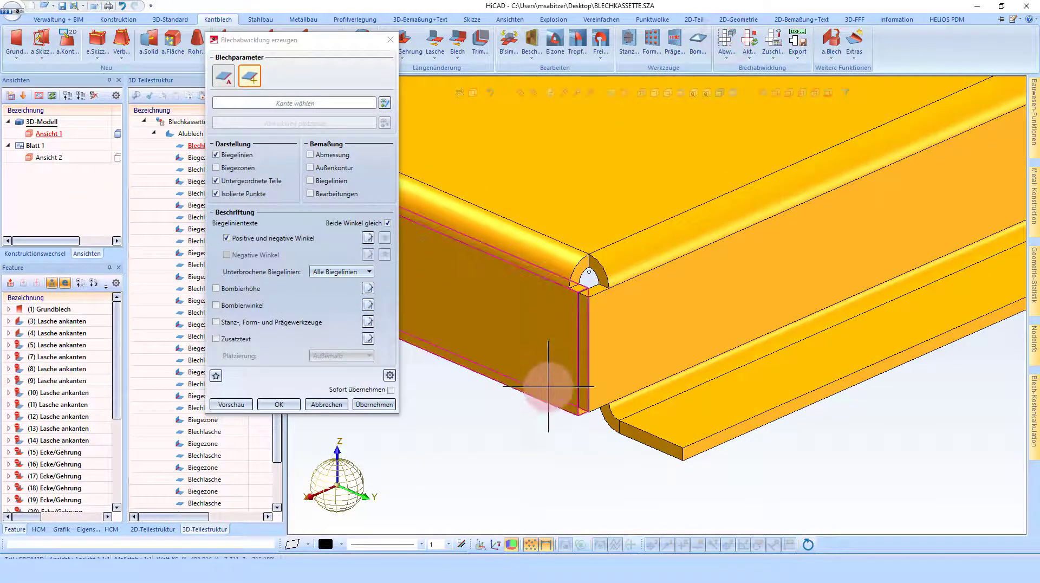
left_click(714, 434)
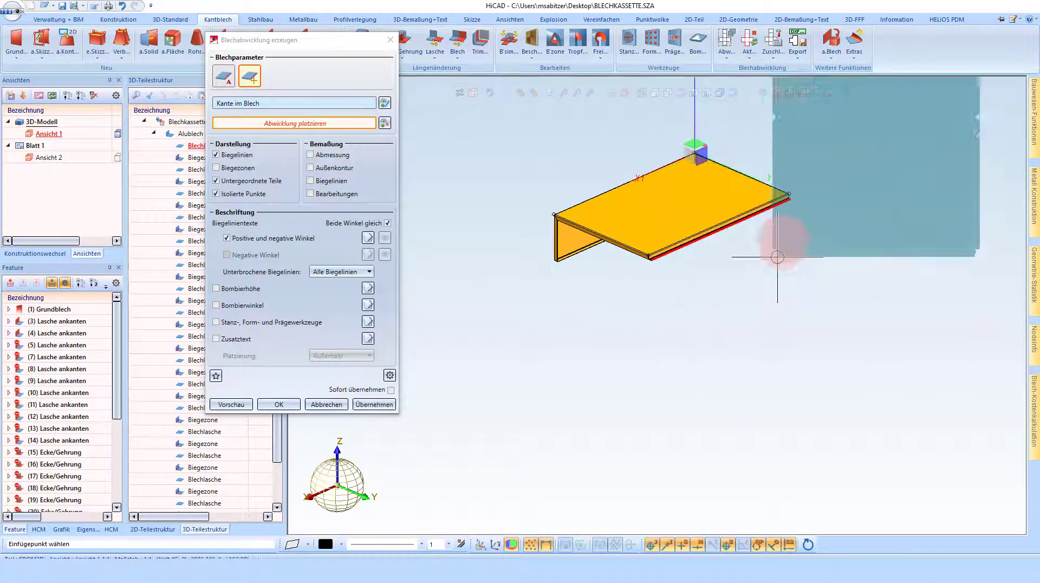
scroll(664, 274, "up", 3)
scroll(664, 273, "up", 2)
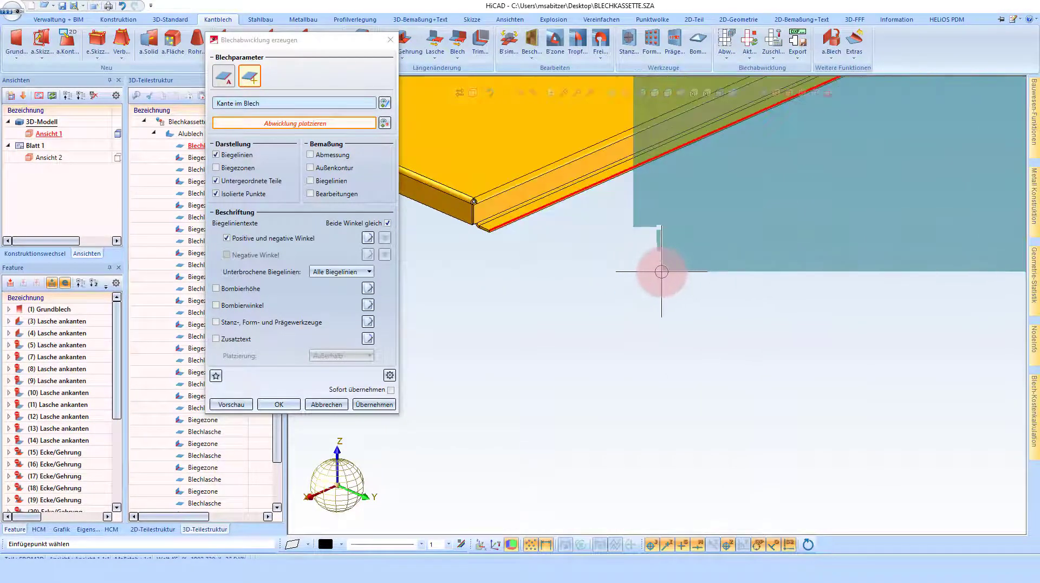
left_click(651, 302)
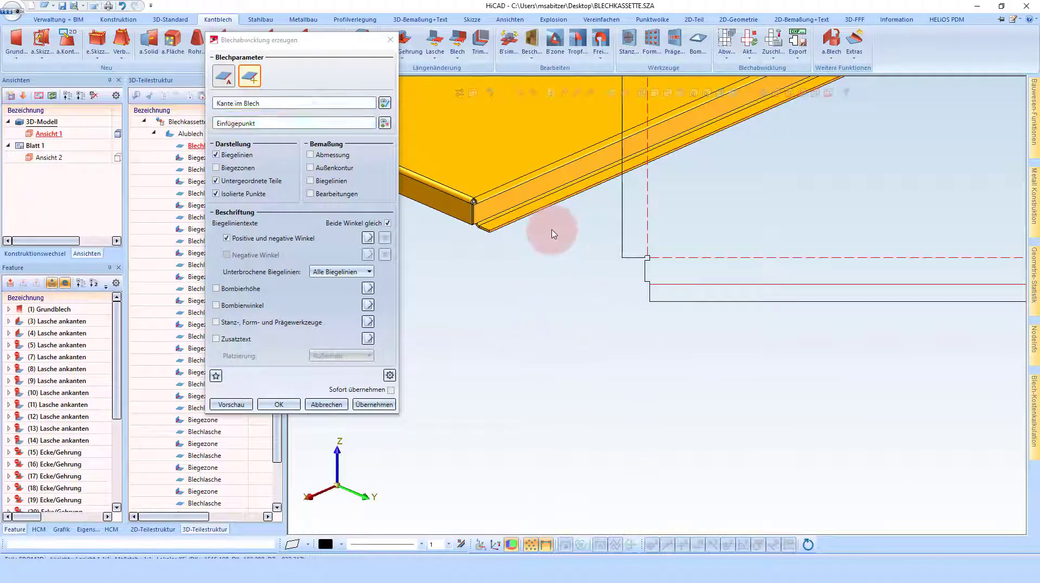
left_click(577, 273)
scroll(520, 174, "up", 2)
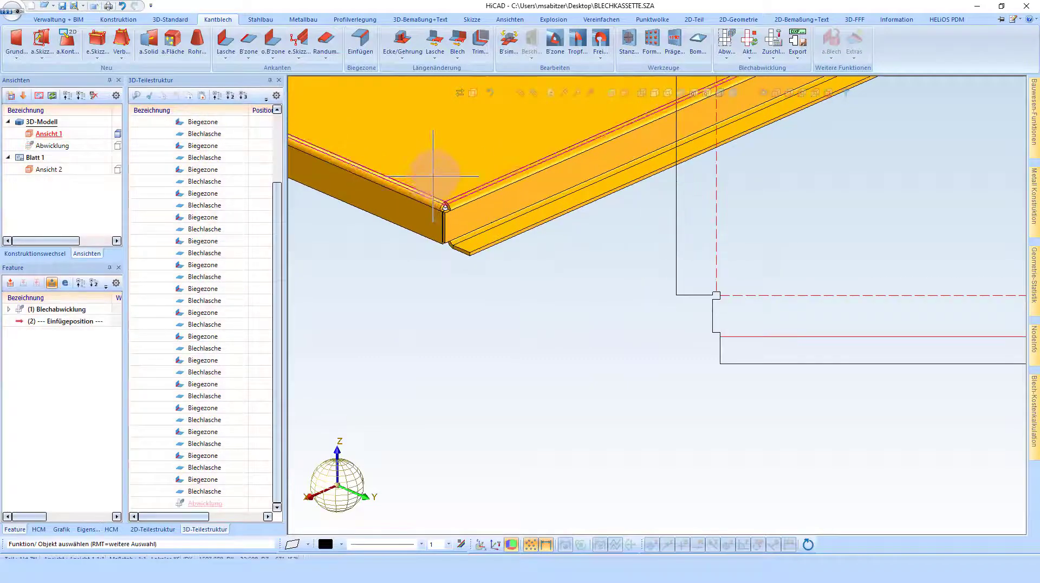
scroll(444, 184, "up", 1)
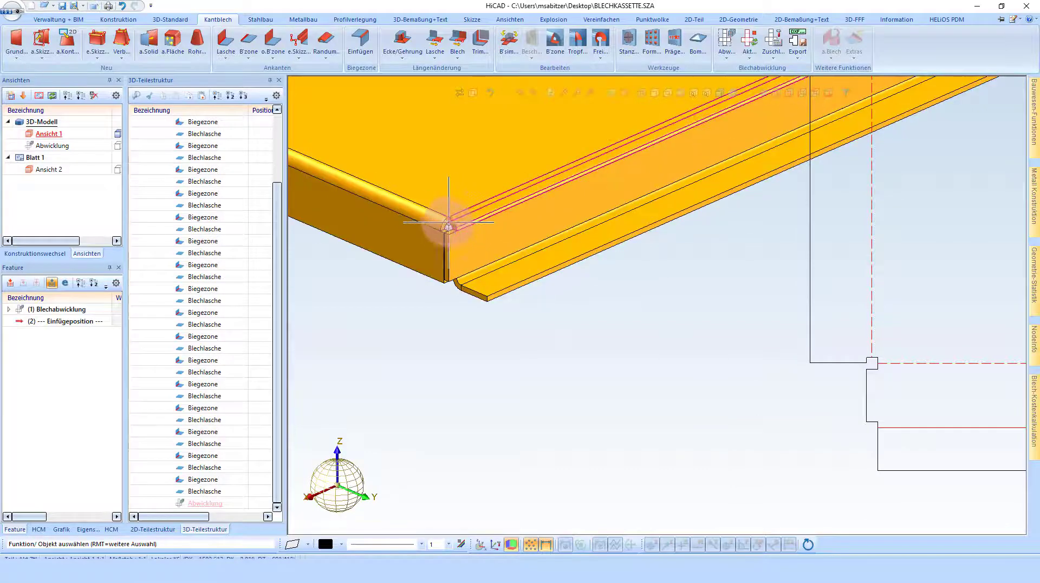
scroll(436, 222, "down", 2)
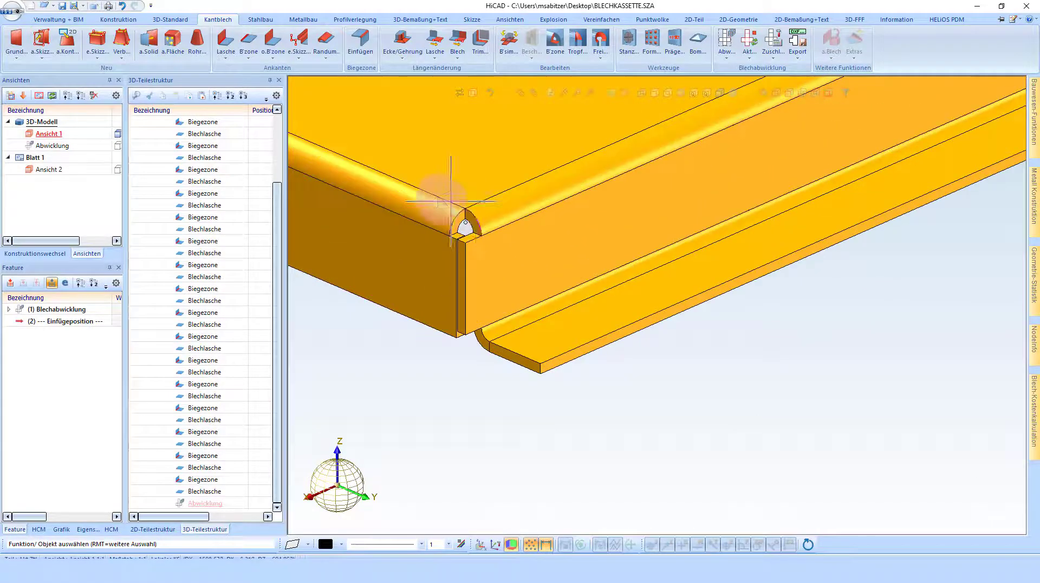
scroll(791, 326, "up", 2)
scroll(791, 325, "up", 2)
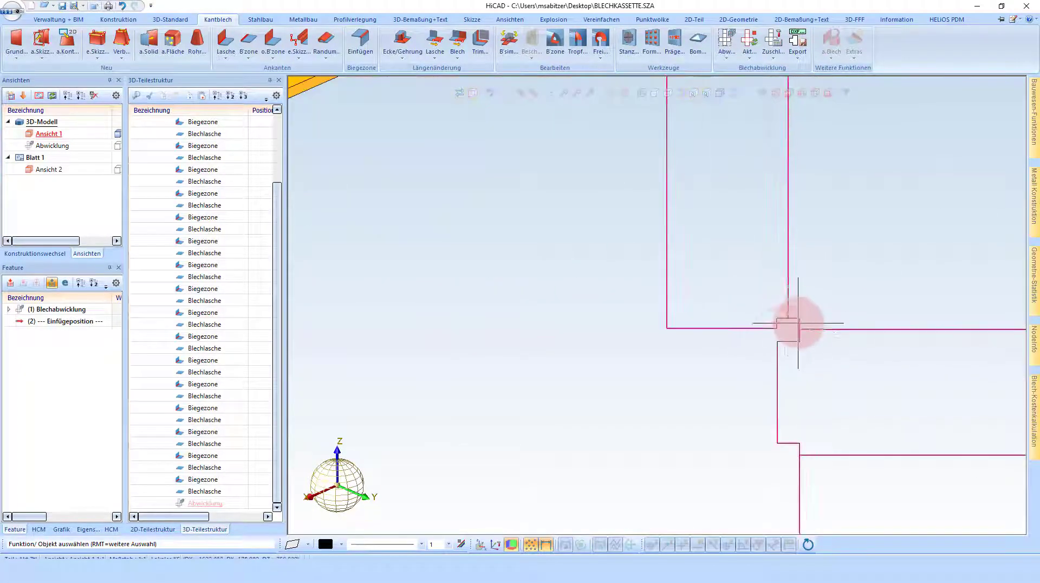
scroll(766, 290, "down", 1)
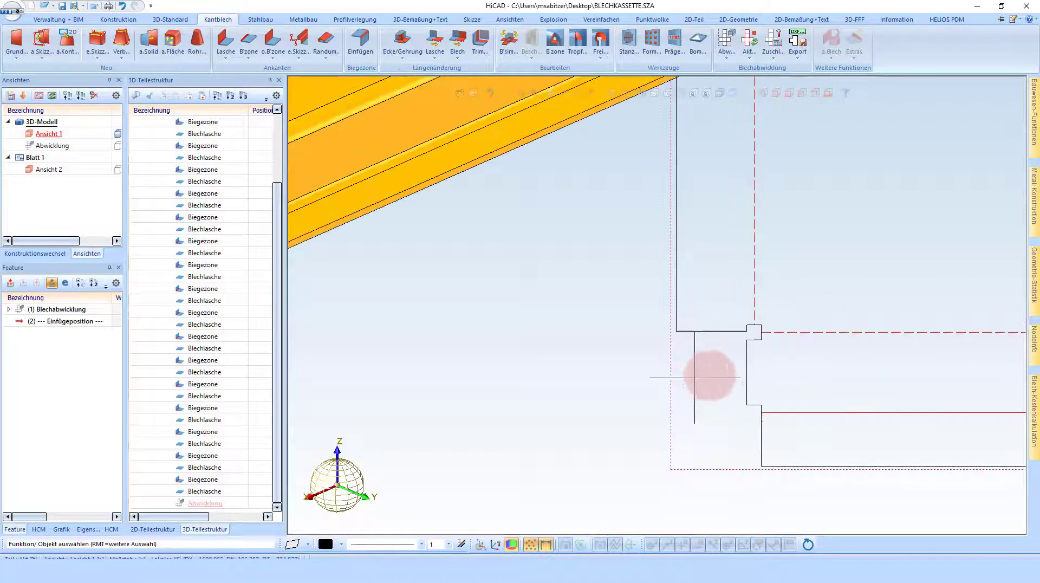
scroll(677, 352, "up", 3)
scroll(466, 247, "up", 3)
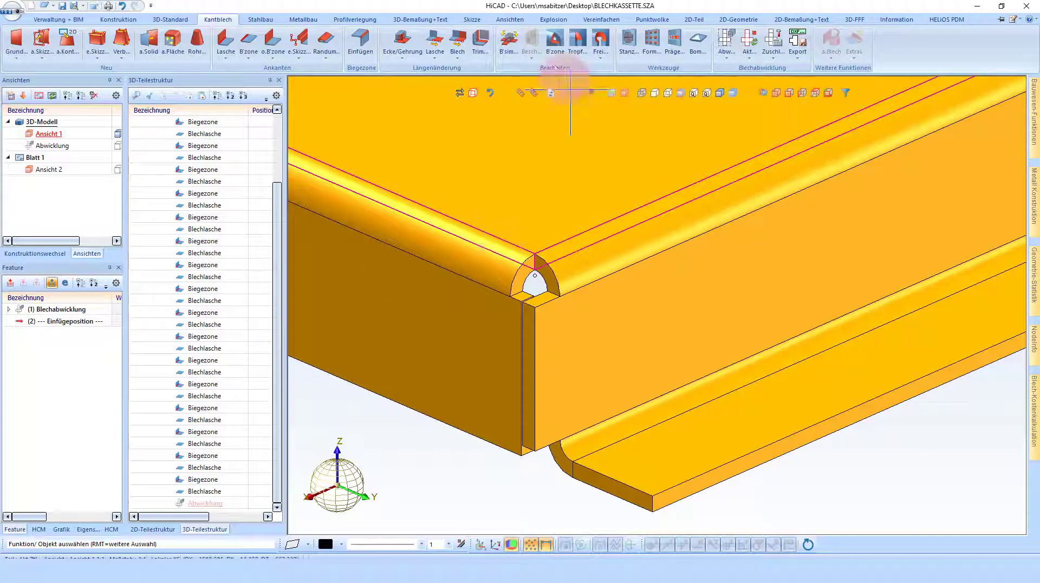
left_click(552, 44)
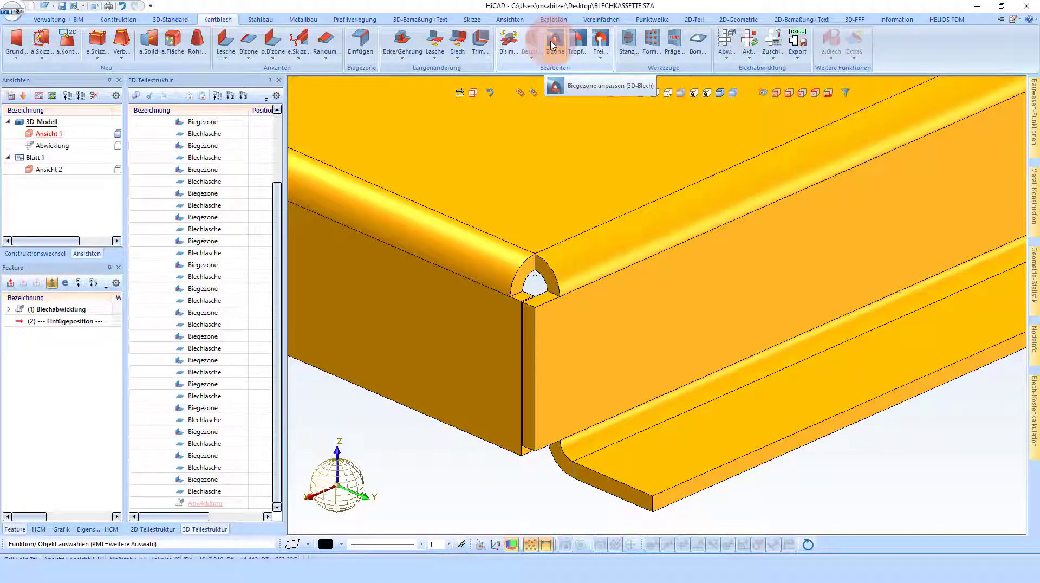
Open Biegezone anpassen and add the relief notch's end face (Stirnseite) as a Linear element
left_click(552, 44)
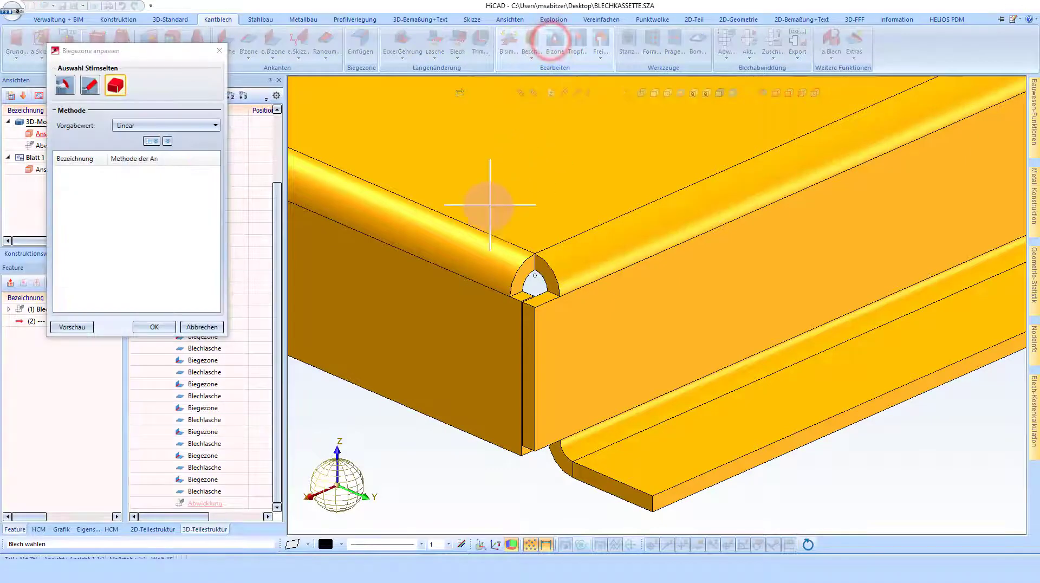
left_click(65, 85)
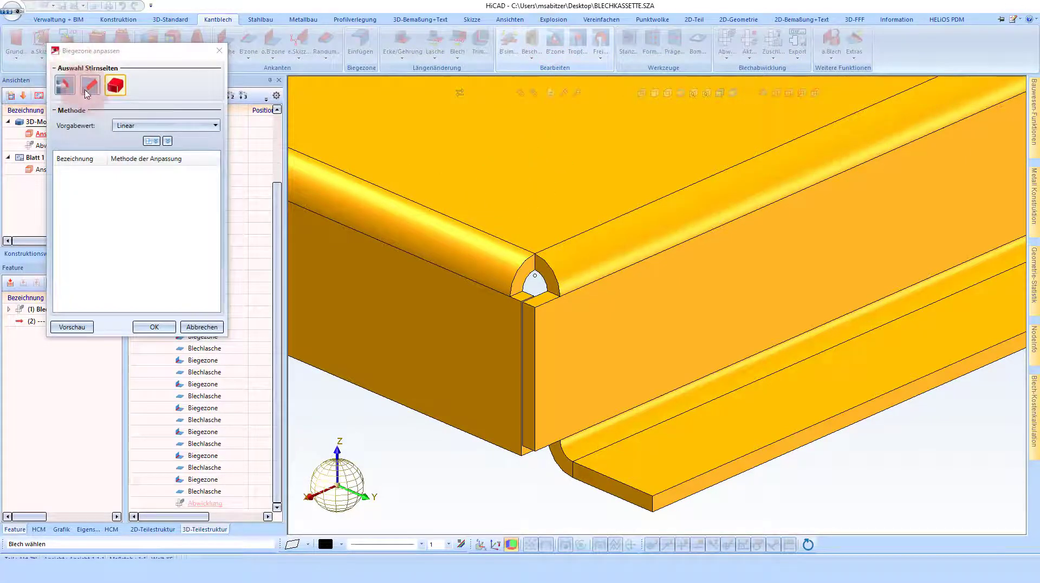
left_click(65, 89)
left_click(65, 87)
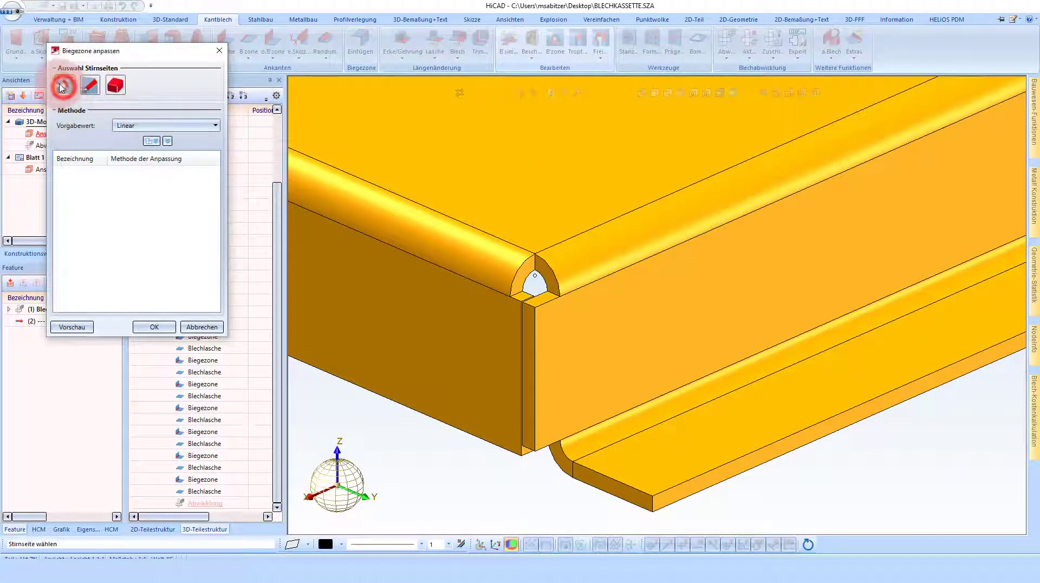
scroll(466, 252, "up", 3)
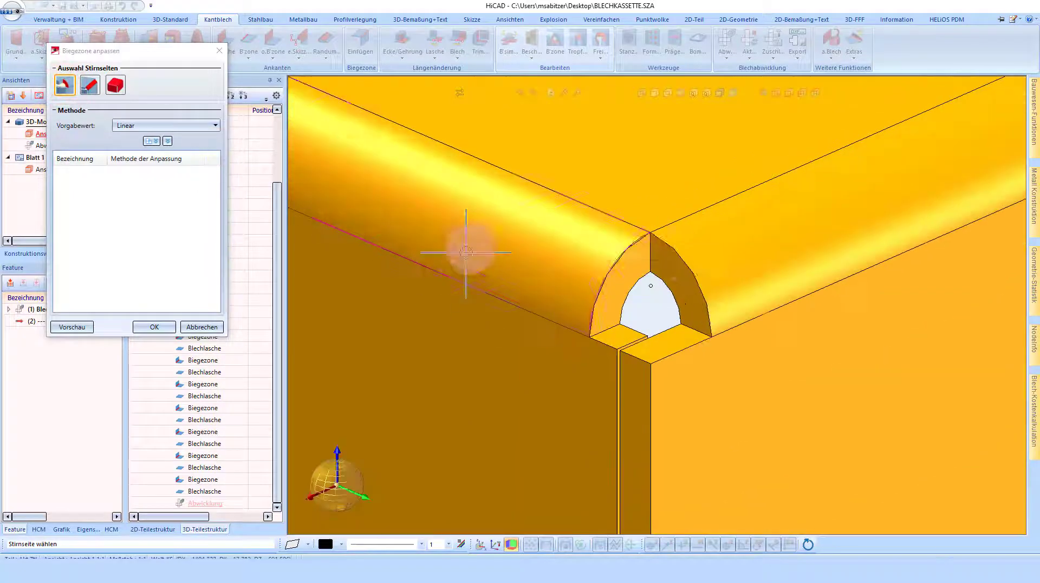
left_click(673, 272)
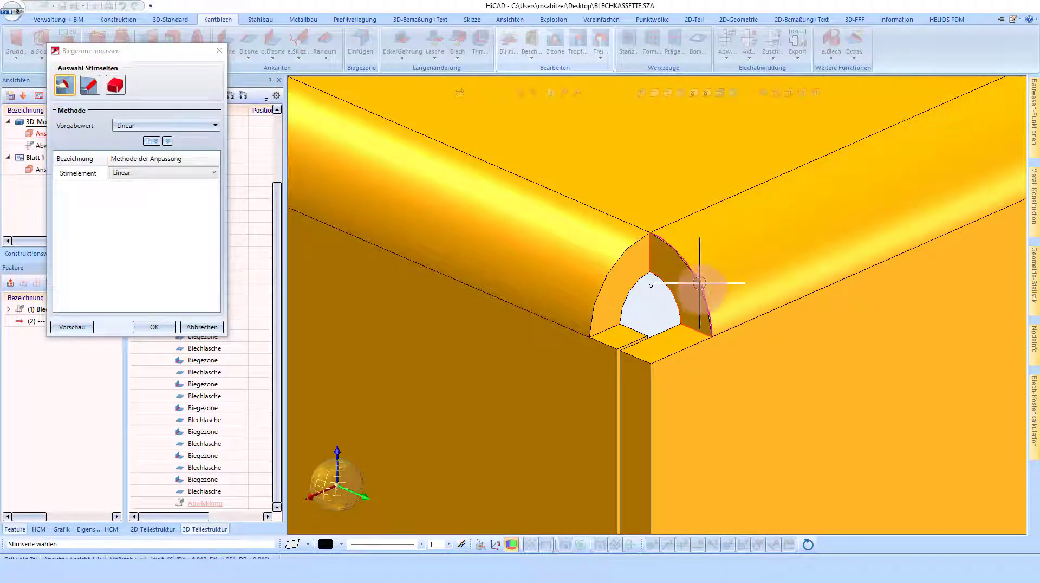
Add one corner bend zone (Biegezone) as a second Linear end element
left_click(90, 96)
scroll(673, 274, "down", 3)
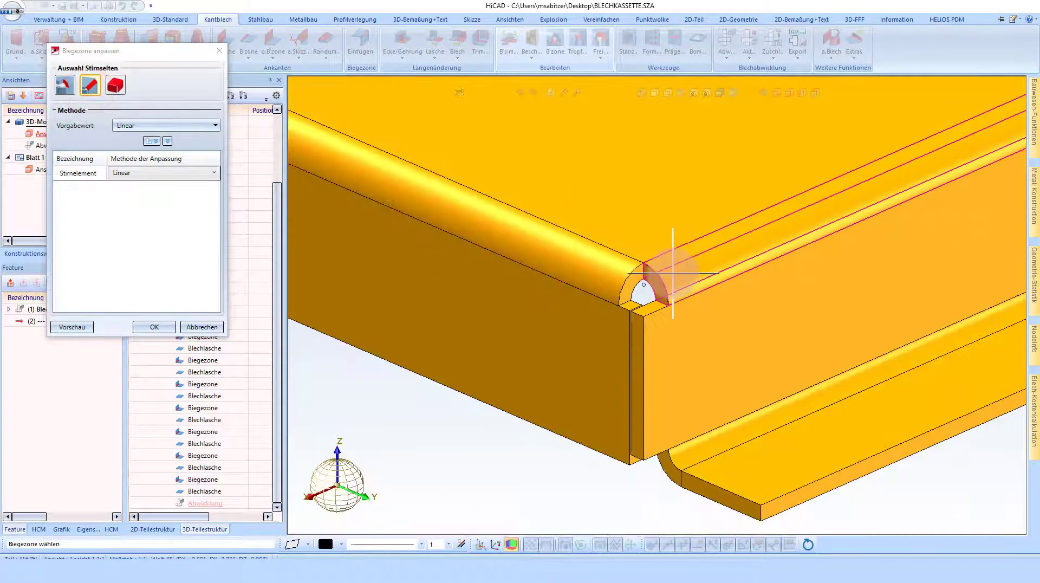
left_click(673, 274)
scroll(488, 395, "down", 3)
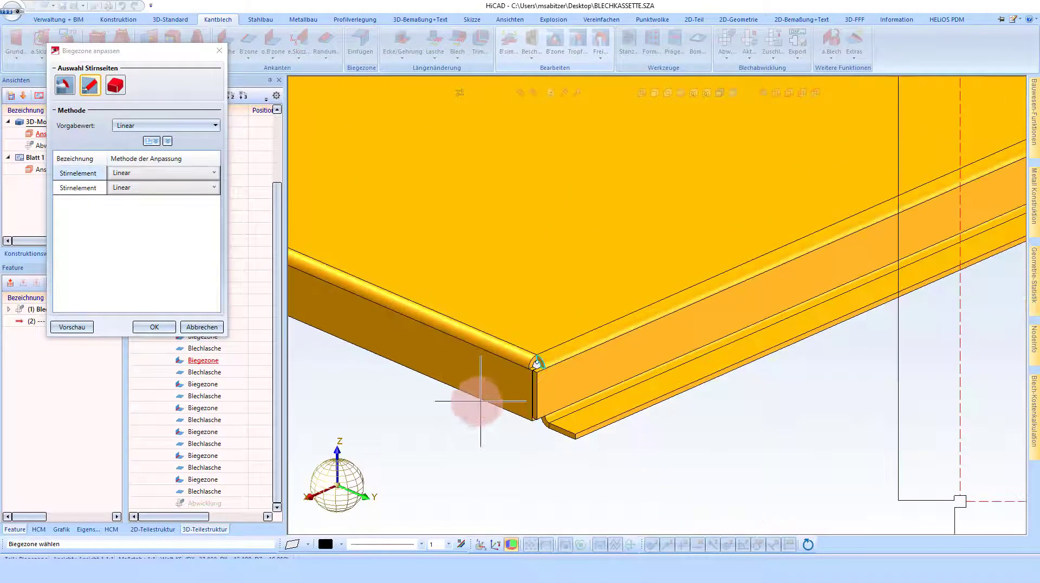
scroll(480, 401, "down", 3)
left_click(140, 182)
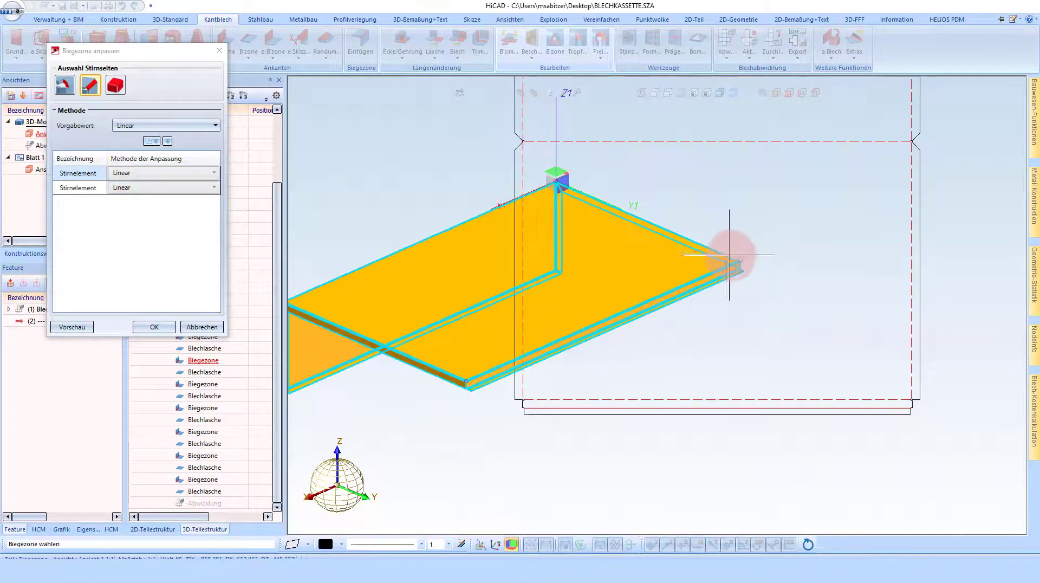
scroll(729, 255, "up", 5)
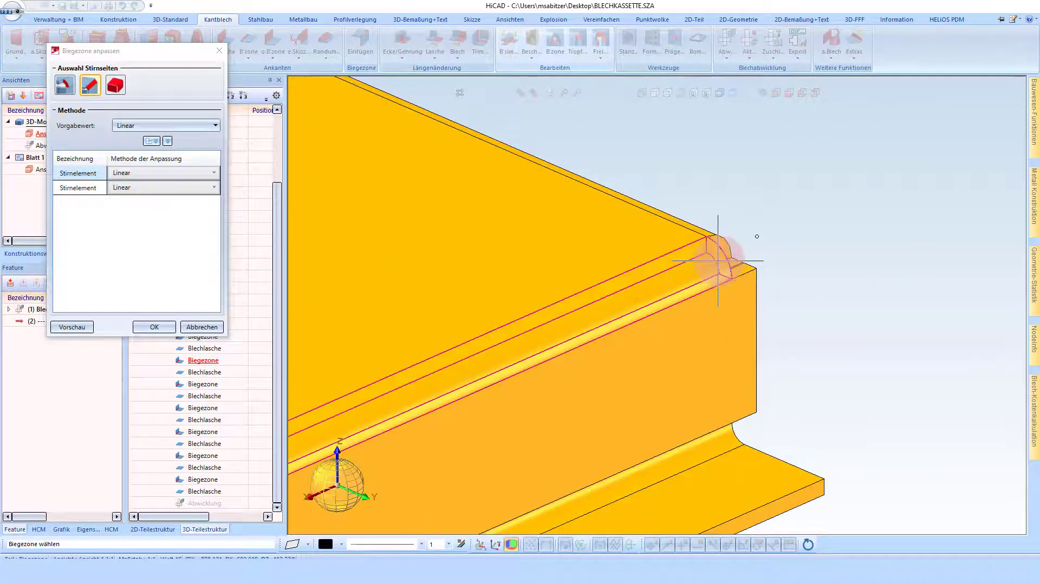
scroll(867, 206, "down", 2)
scroll(899, 193, "down", 1)
scroll(545, 358, "up", 2)
scroll(639, 387, "up", 2)
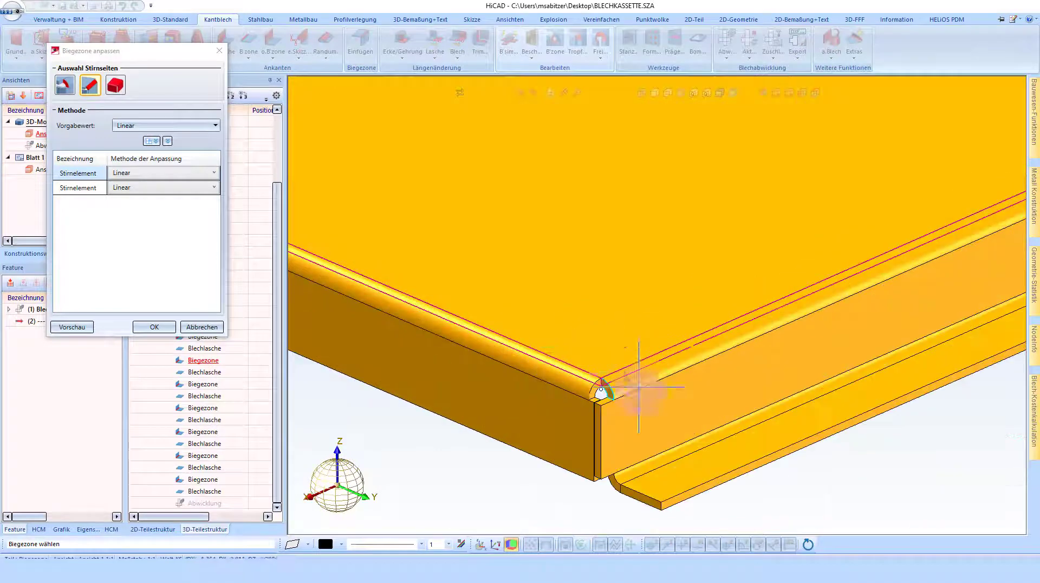
scroll(639, 387, "up", 2)
scroll(536, 422, "up", 2)
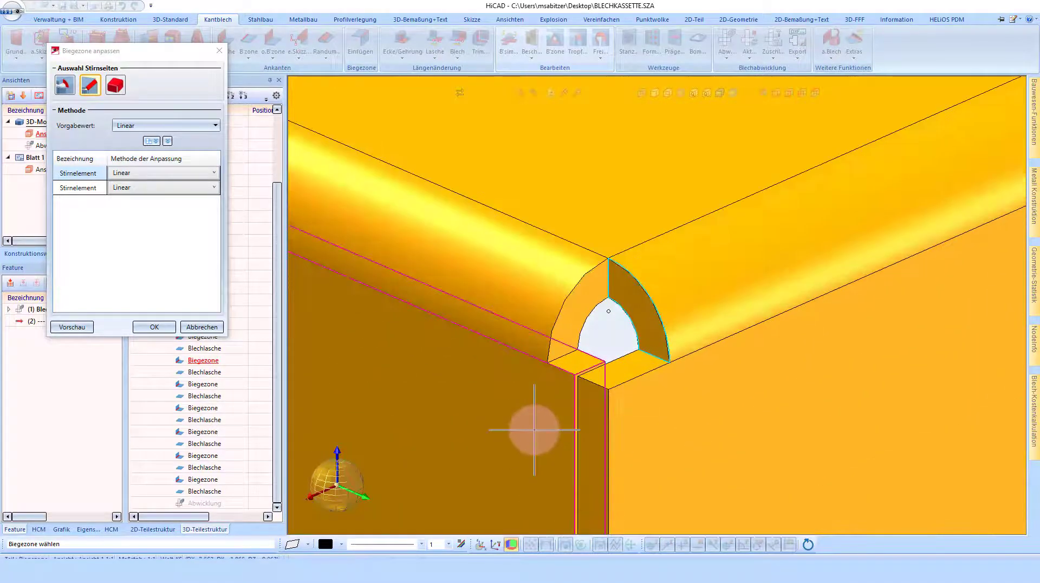
left_click(116, 87)
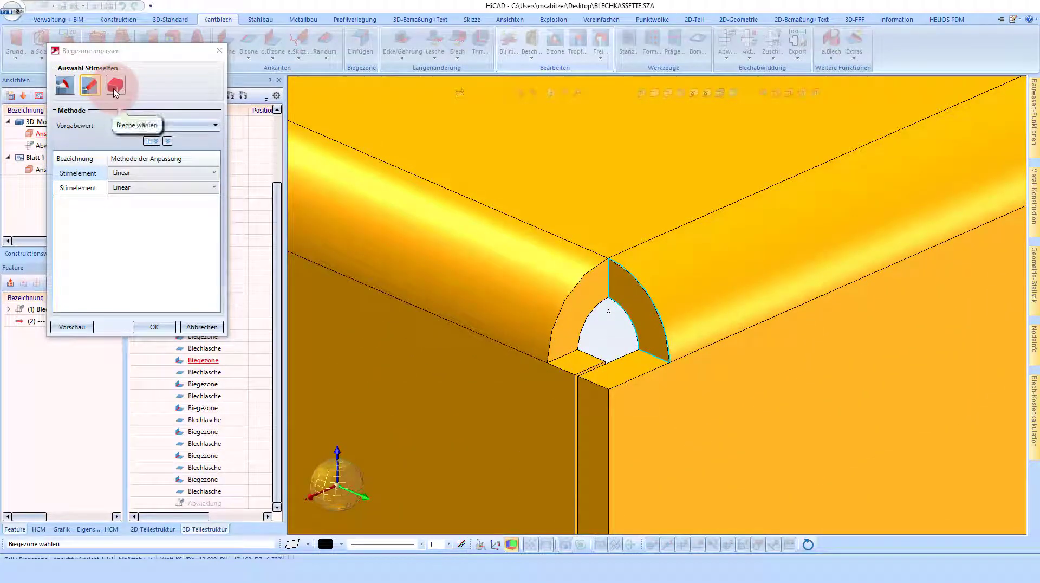
Add all bend-zone end faces of the whole sheet and show the Vorgabewert method list
left_click(622, 202)
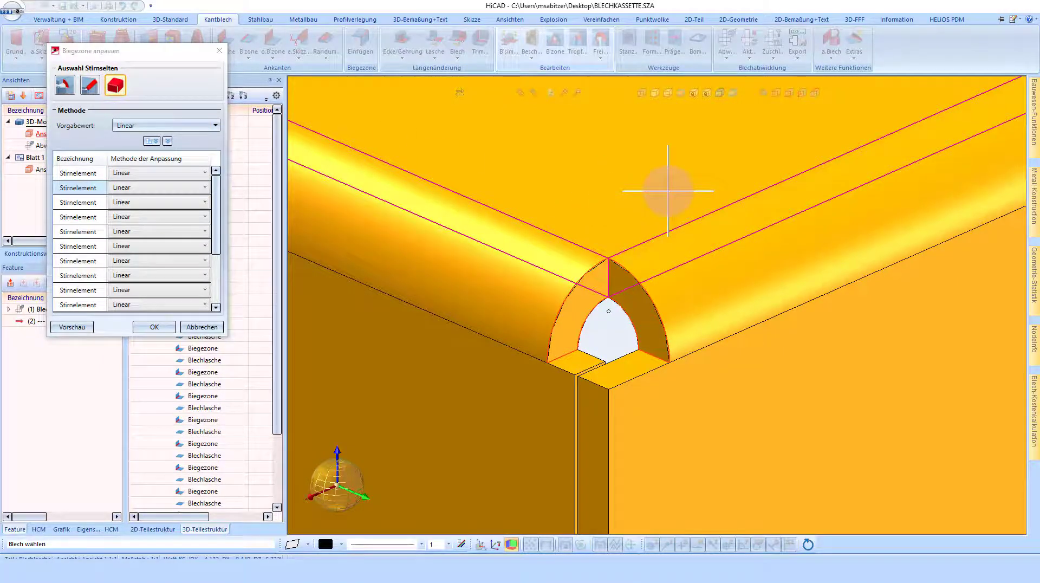
scroll(668, 191, "down", 3)
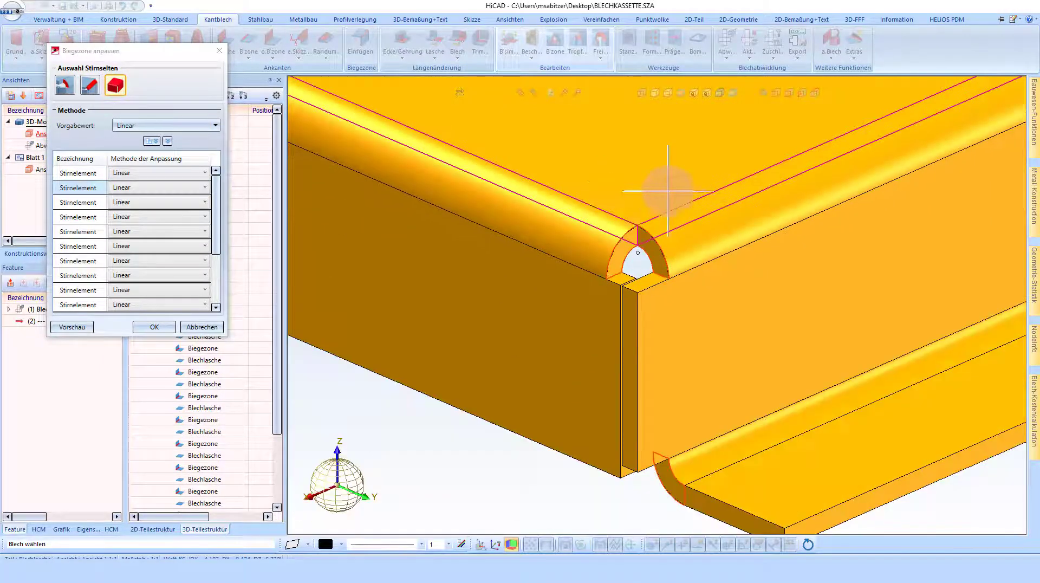
left_click(155, 128)
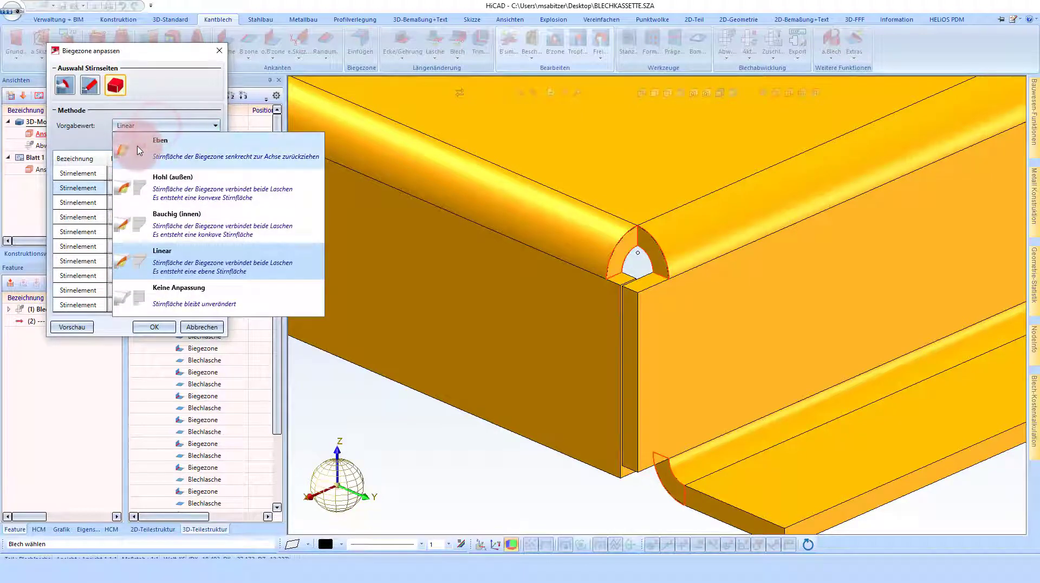
mouse_move(138, 151)
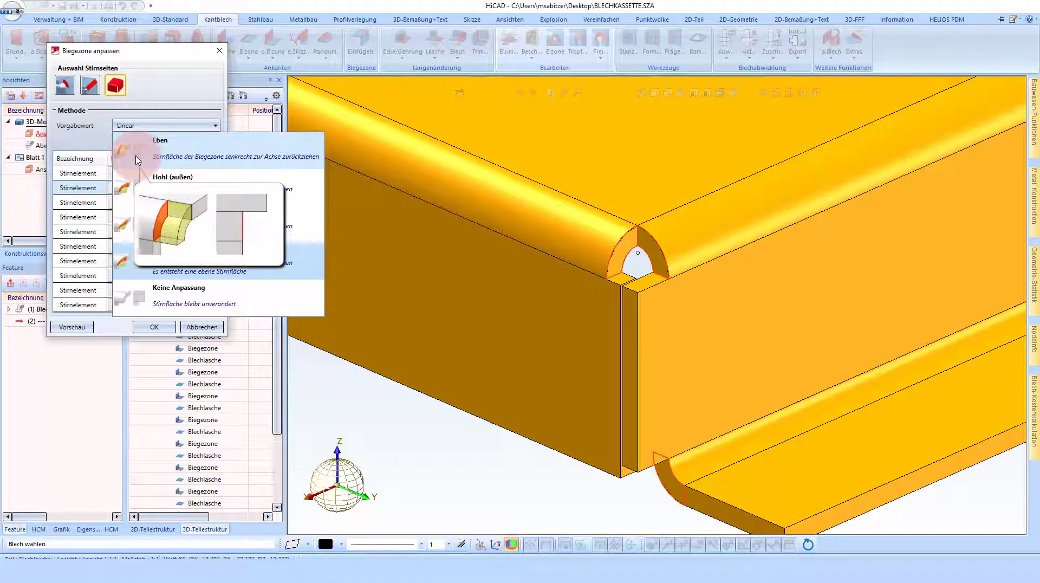
mouse_move(135, 261)
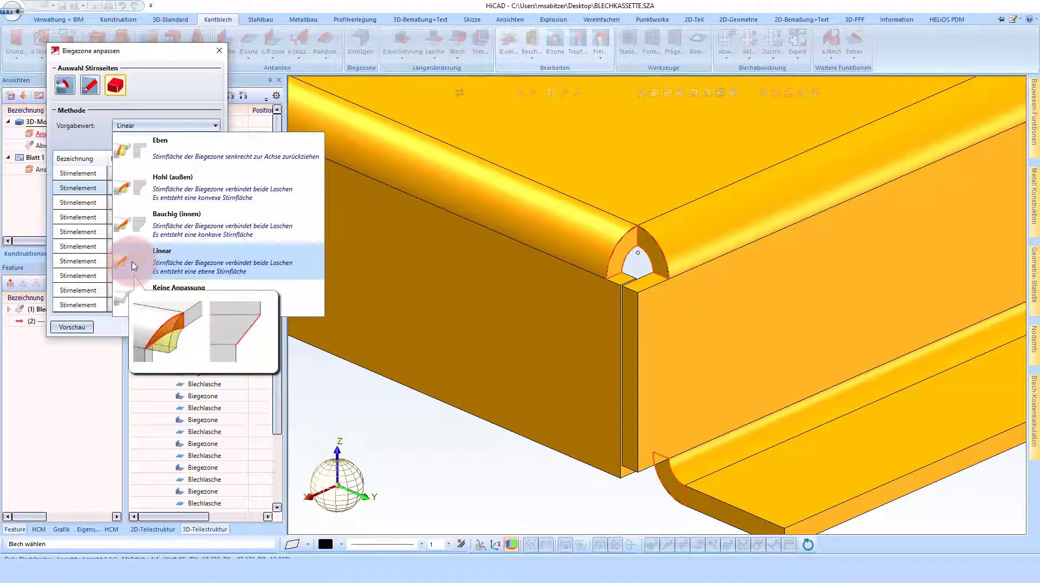
Set the Vorgabewert default to Linear and apply it to all end faces
left_click(134, 265)
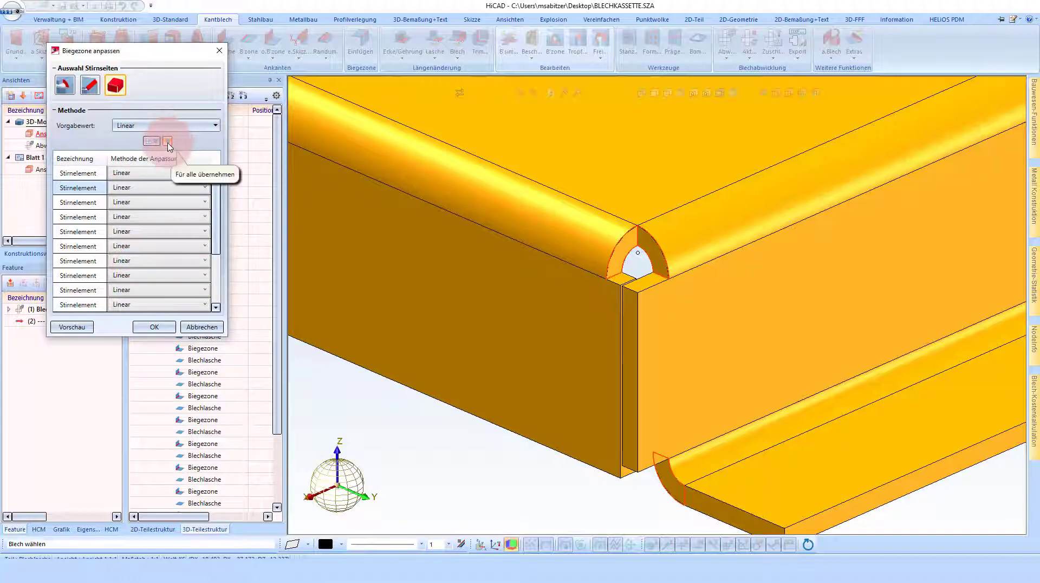
left_click(170, 126)
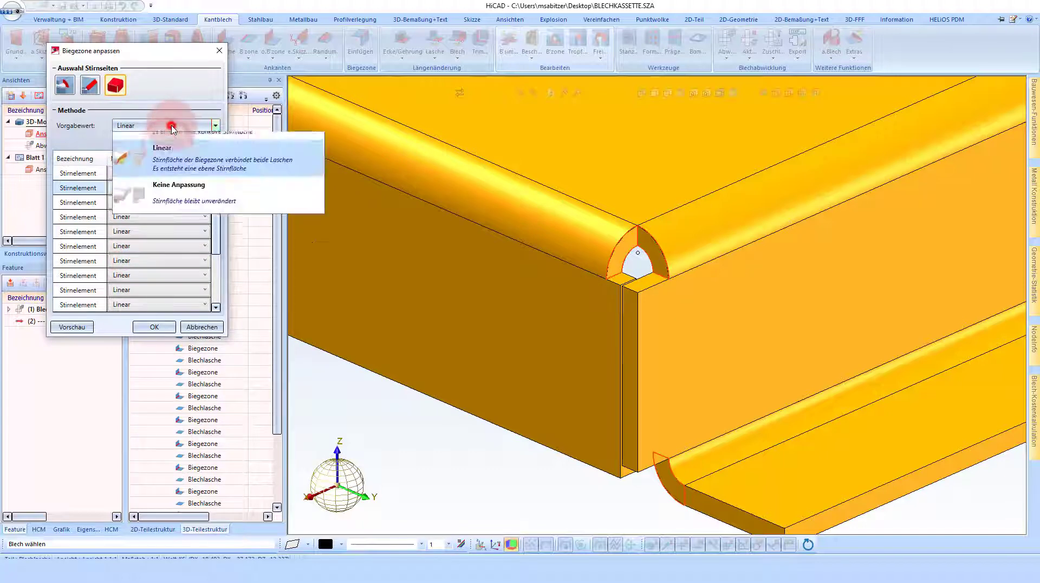
left_click(157, 180)
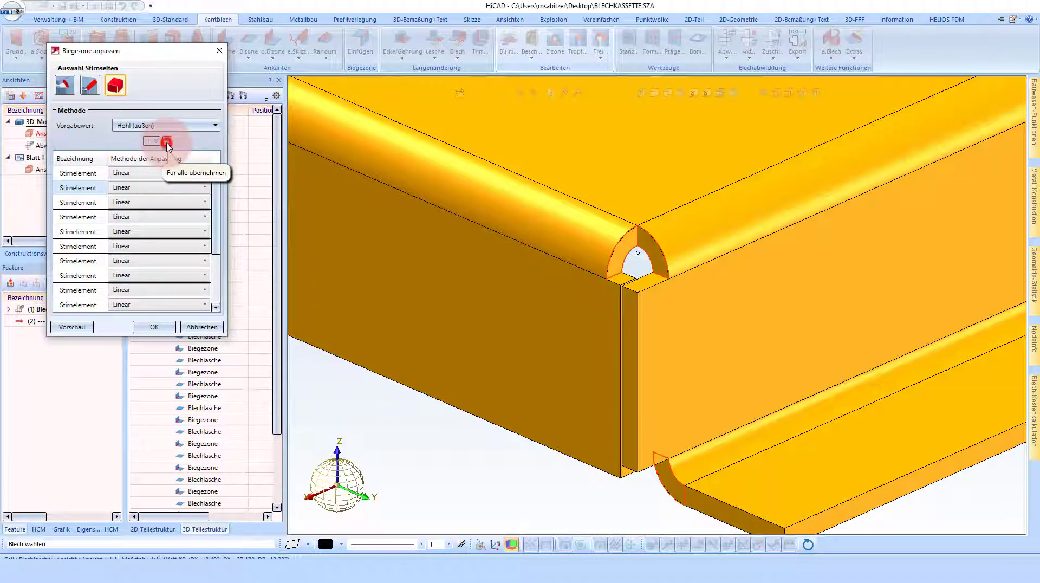
left_click(167, 143)
left_click(175, 127)
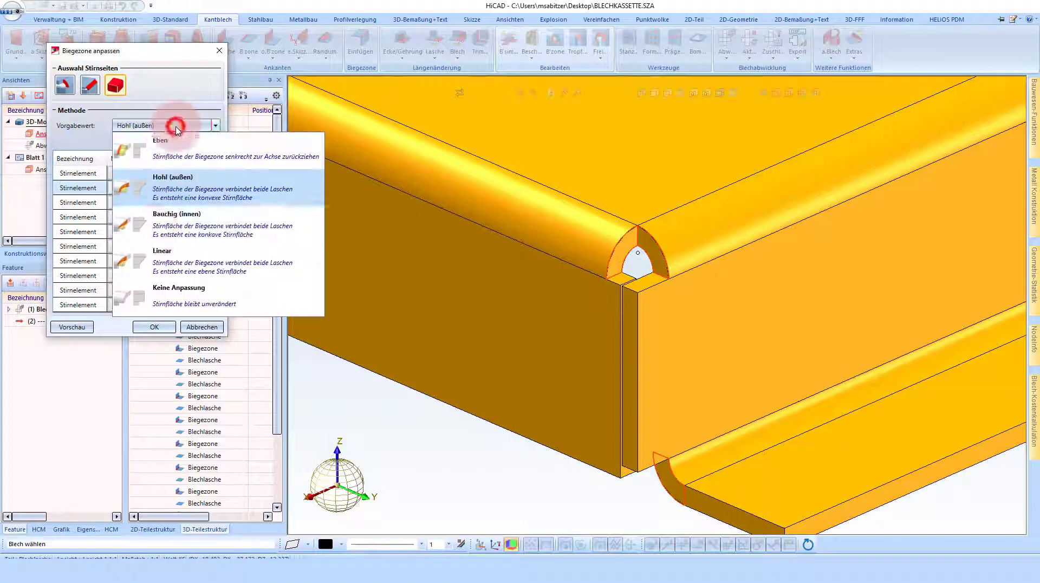
left_click(158, 255)
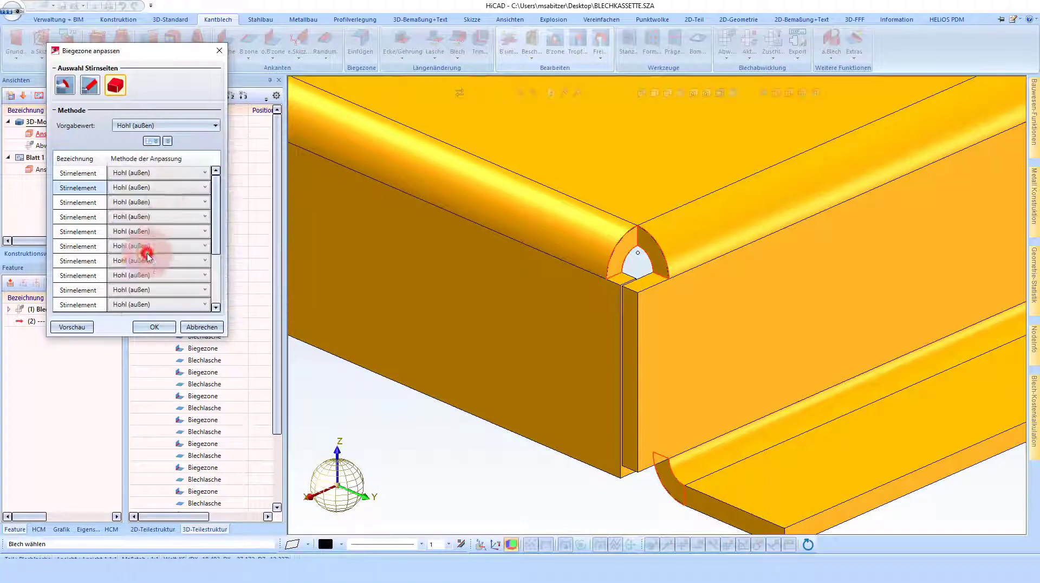
left_click(168, 142)
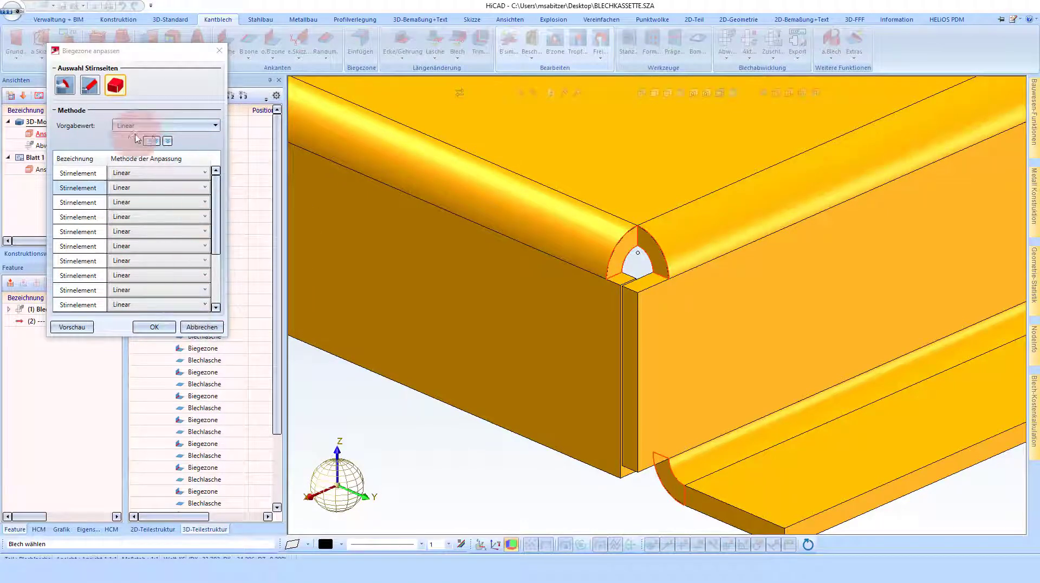
Review the end-face entries and confirm the Linear bend-zone adjustment with OK
scroll(141, 238, "down", 3)
left_click(79, 230)
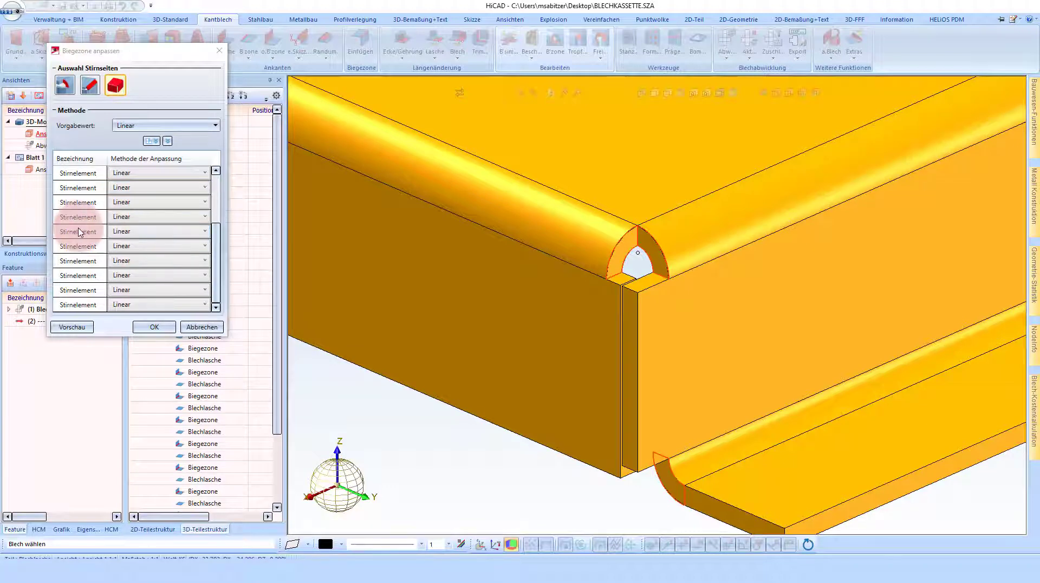
right_click(78, 231)
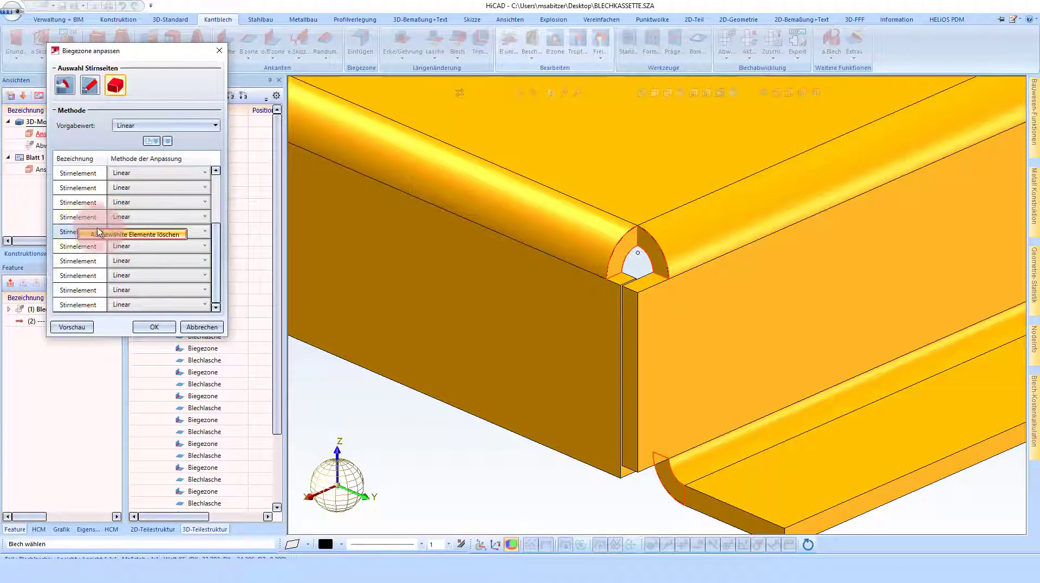
left_click(87, 216)
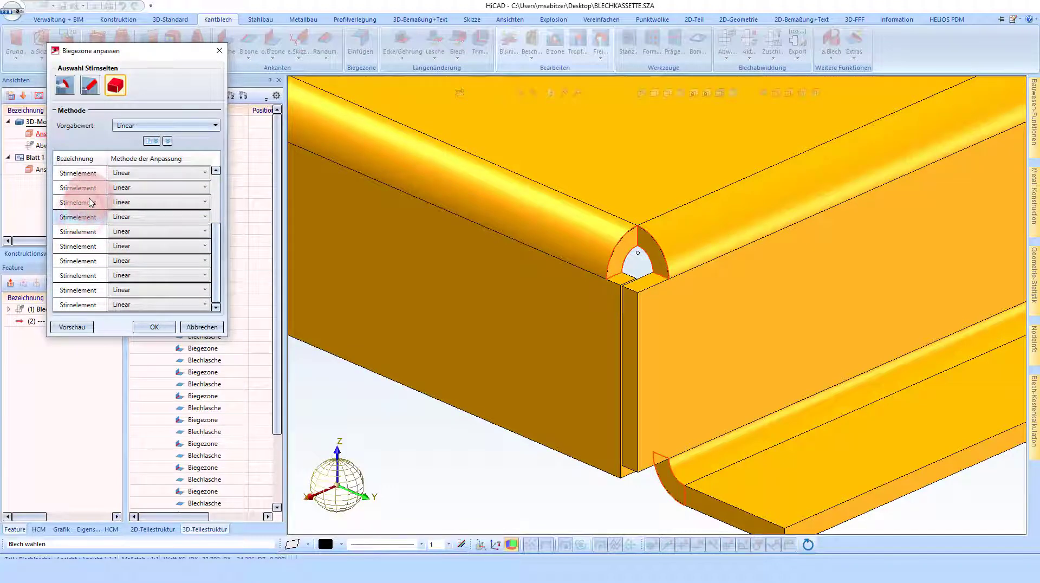
left_click(189, 327)
left_click(155, 328)
left_click(154, 327)
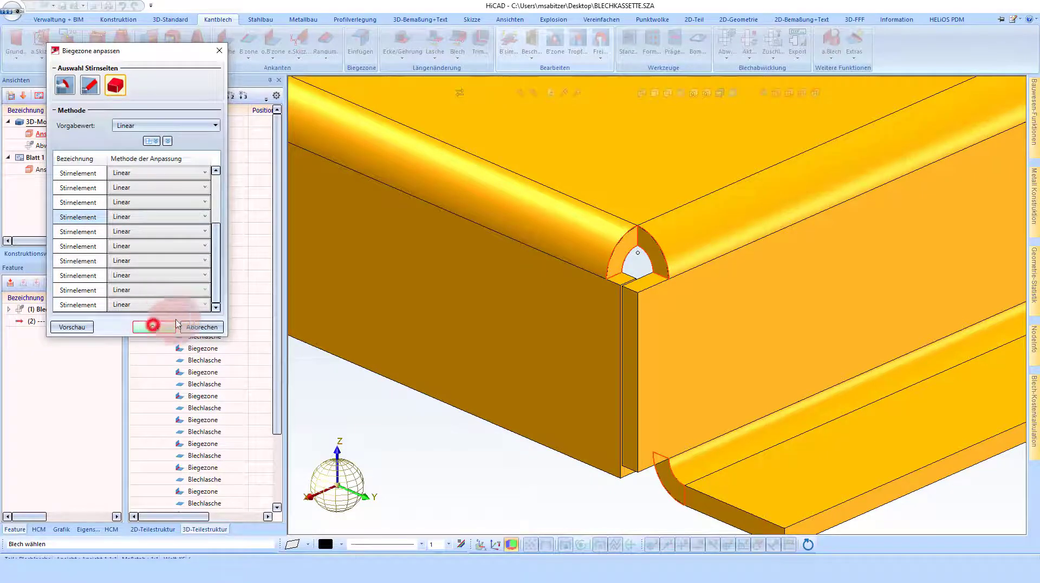
Zoom toward the flat pattern and bring up its Abwicklung context menu
scroll(549, 363, "down", 5)
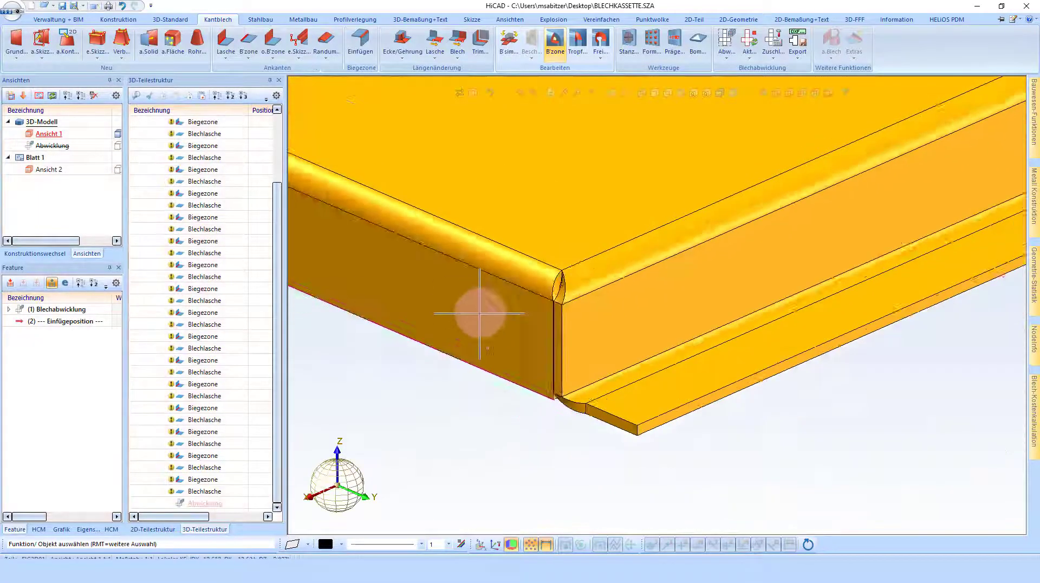
scroll(477, 342, "down", 5)
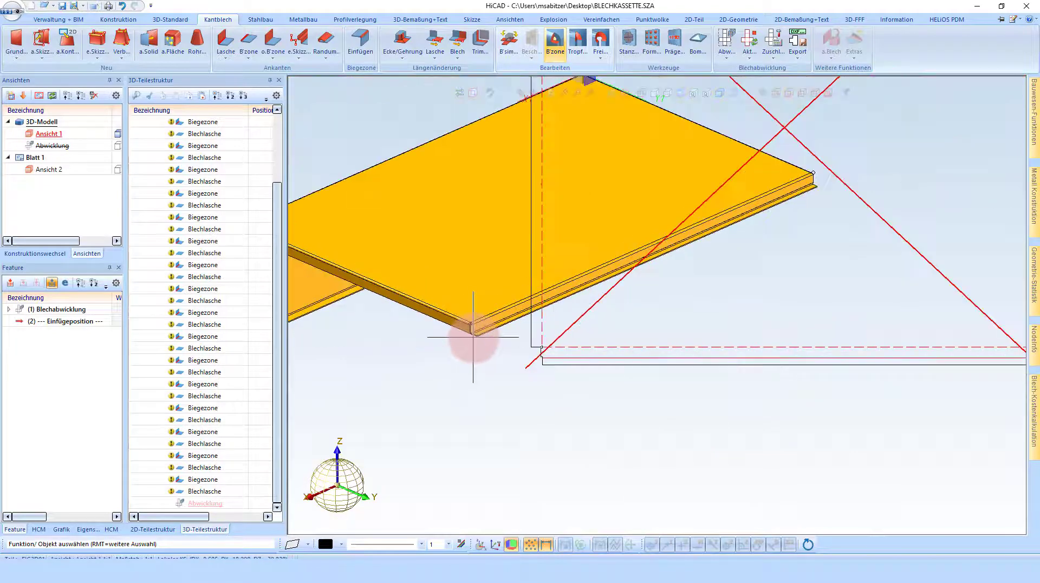
scroll(501, 336, "up", 5)
scroll(501, 333, "up", 2)
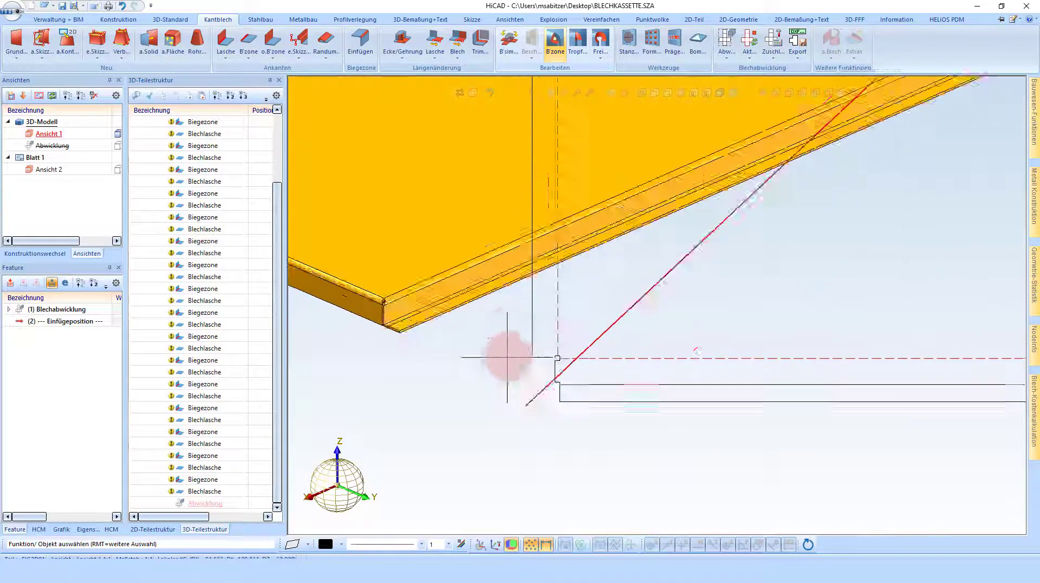
scroll(506, 352, "up", 2)
right_click(558, 360)
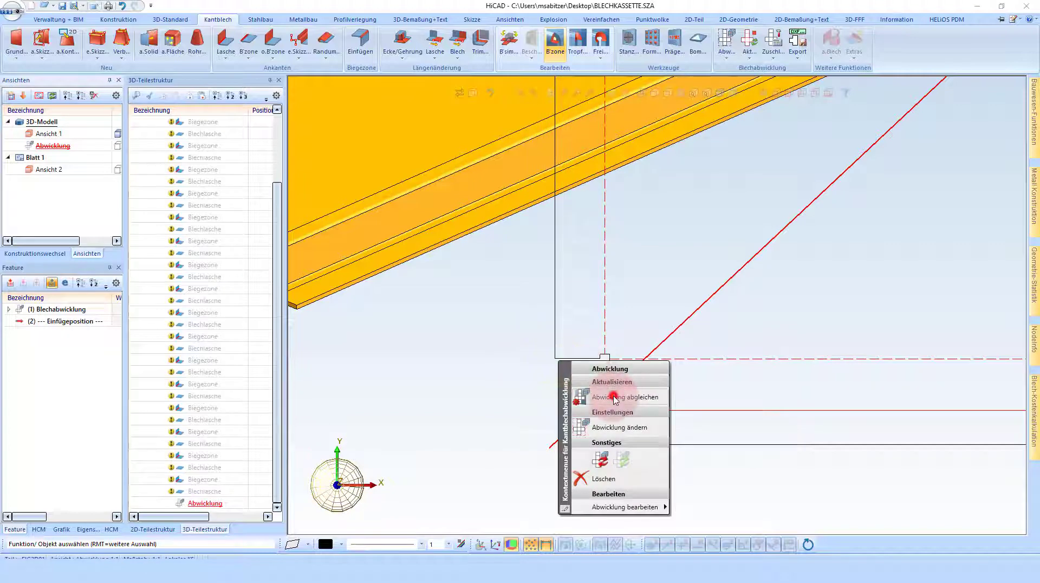
Synchronise the flat pattern with Abwicklung abgleichen and return to the 3D model
left_click(614, 398)
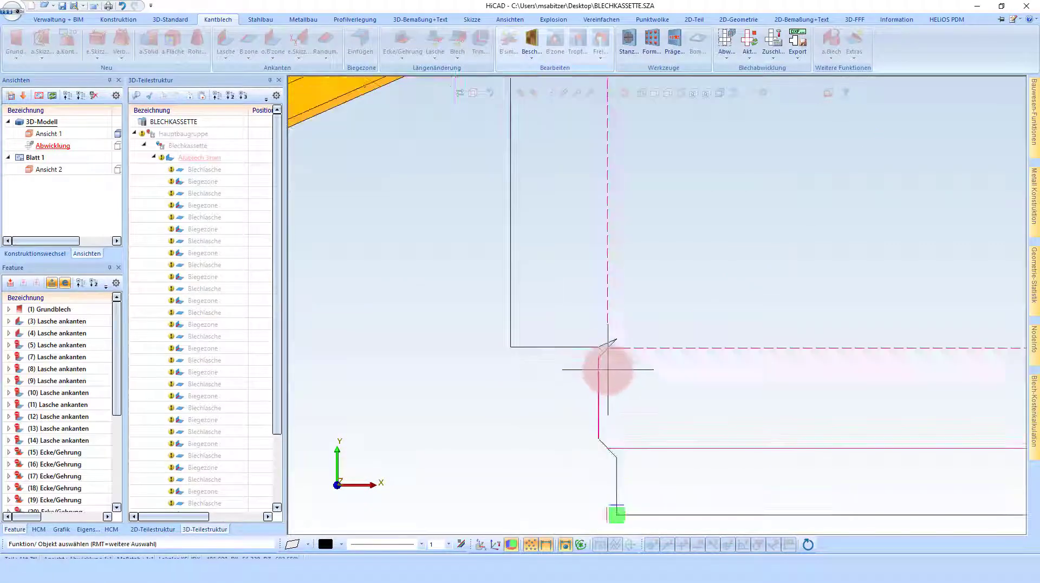
scroll(604, 363, "up", 3)
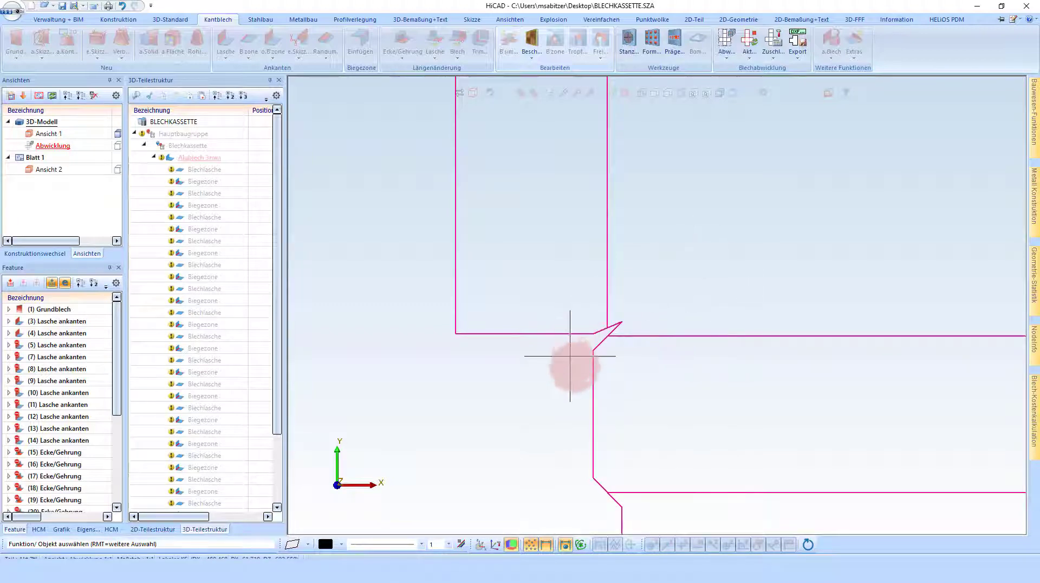
left_click(622, 349)
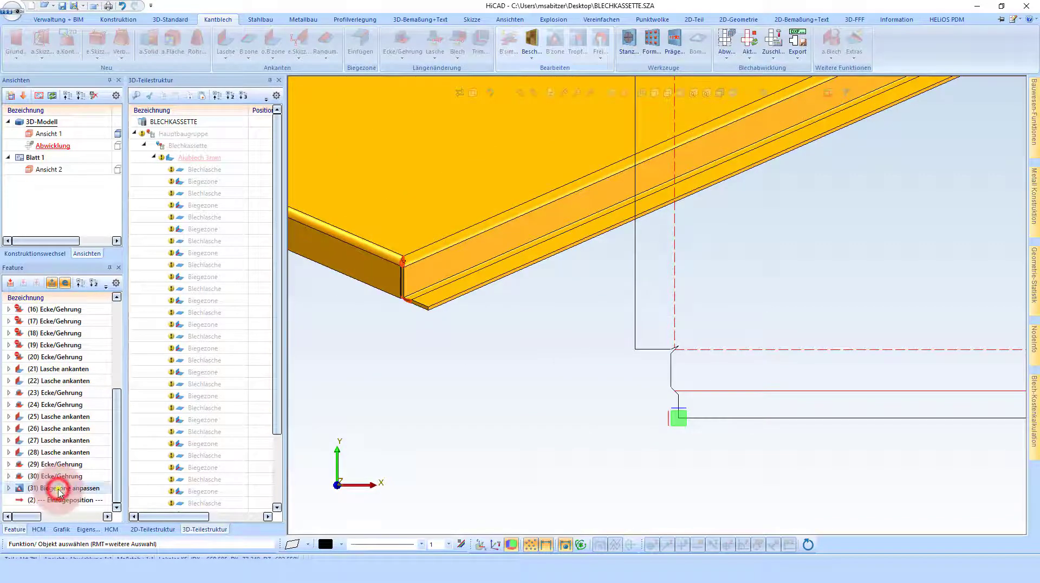
Delete feature (31) Biegezone anpassen so the history ends at (30) Ecke/Gehrung
right_click(60, 492)
left_click(111, 328)
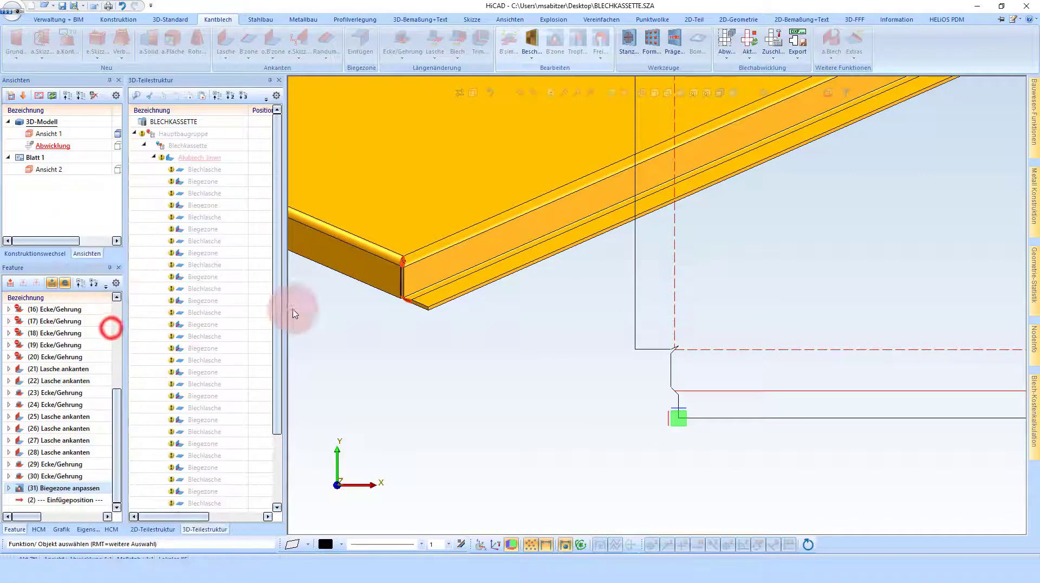
scroll(379, 271, "up", 2)
scroll(368, 261, "up", 3)
scroll(428, 247, "up", 4)
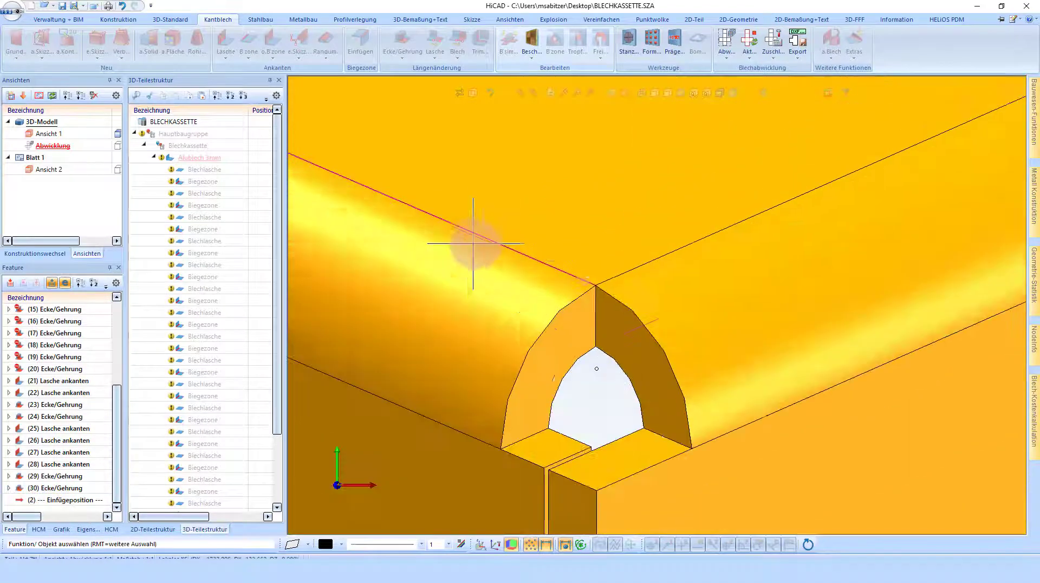
scroll(488, 233, "down", 2)
scroll(505, 297, "up", 2)
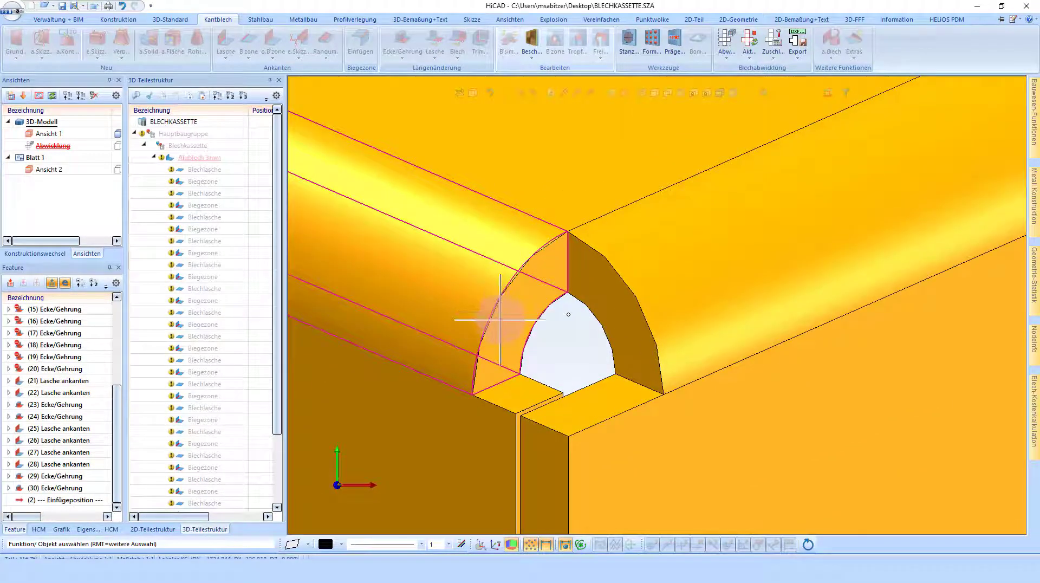
Extend the first corner bend zone in Blechrichtung from its start point to the corner
right_click(495, 319)
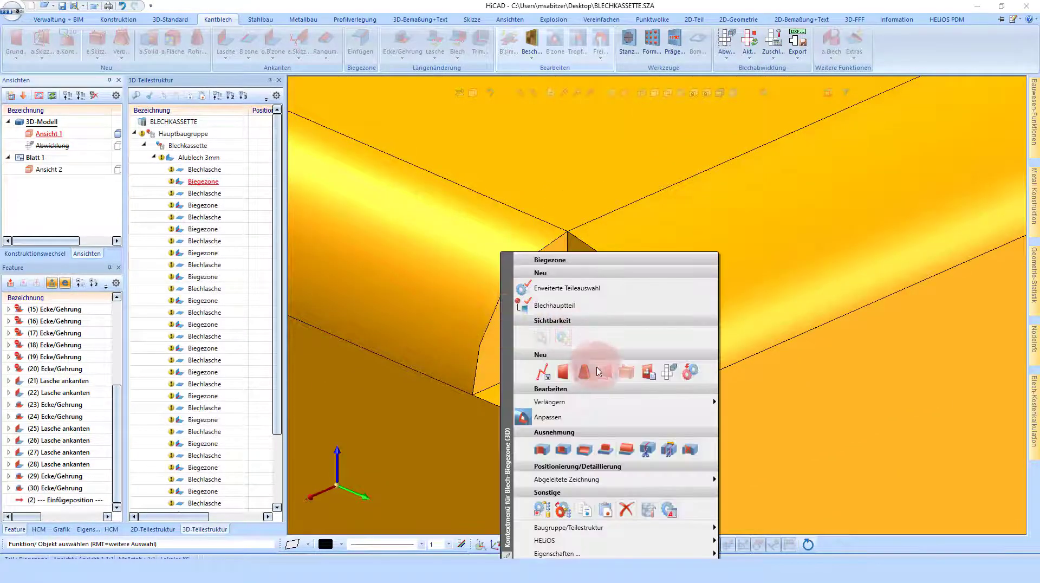
left_click(548, 417)
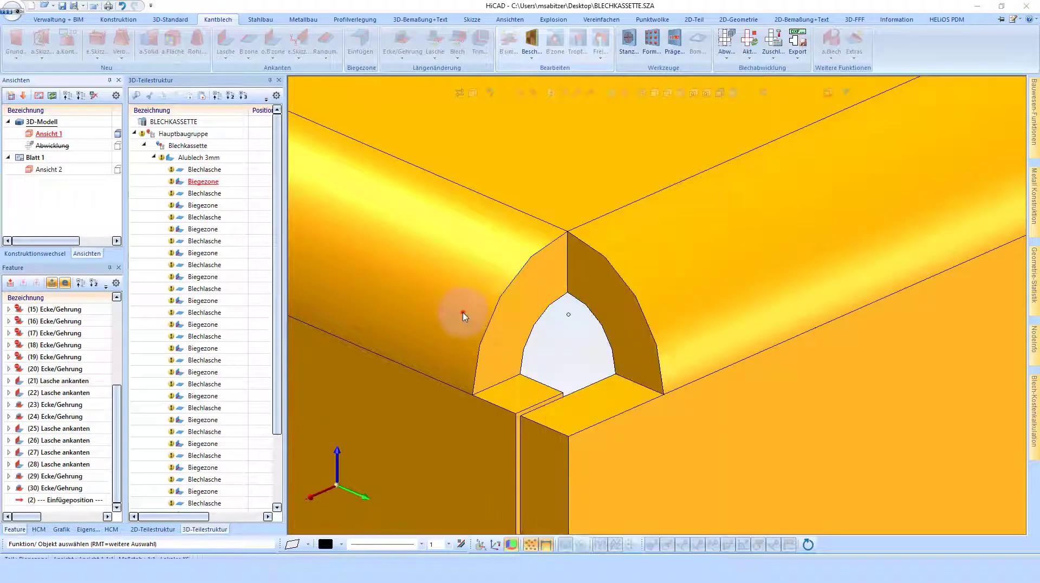
right_click(496, 310)
mouse_move(564, 401)
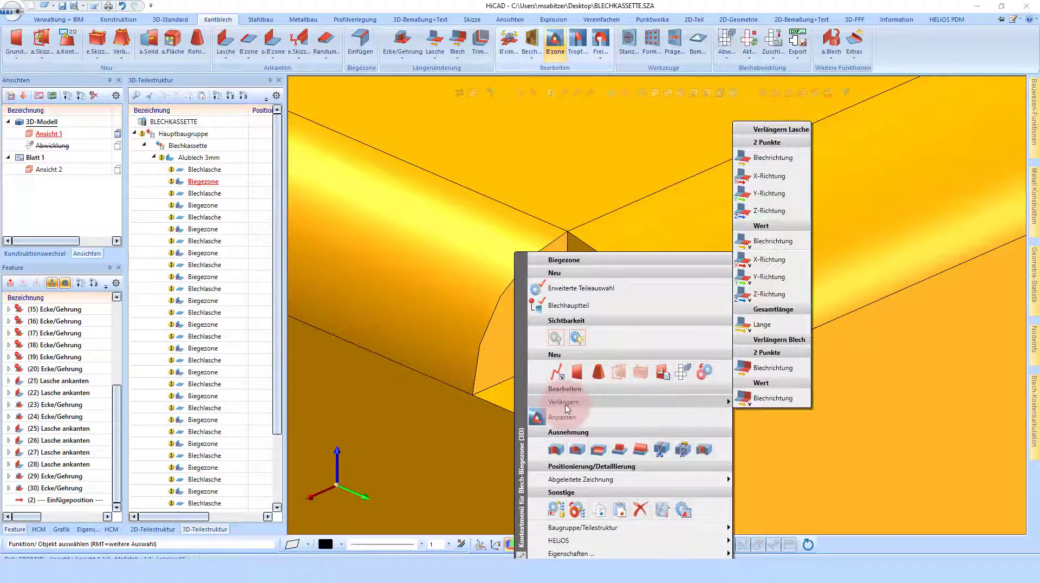
left_click(767, 160)
left_click(496, 314)
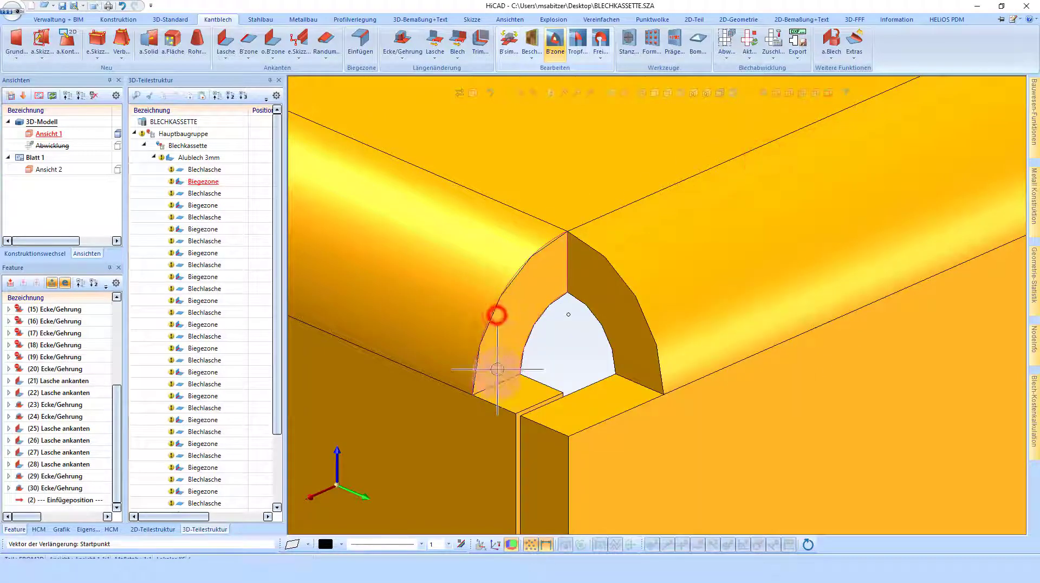
left_click(473, 395)
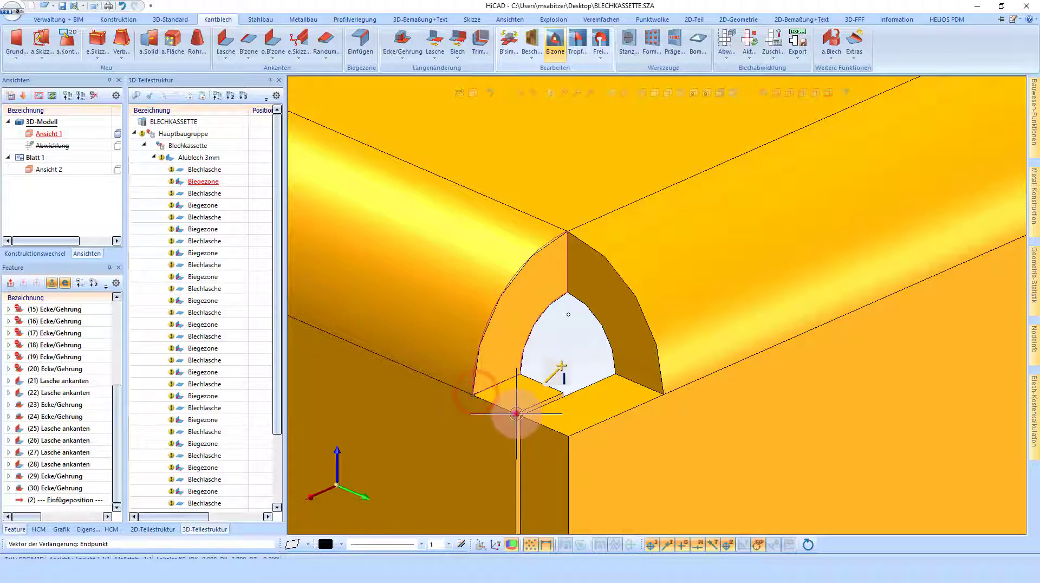
left_click(516, 414)
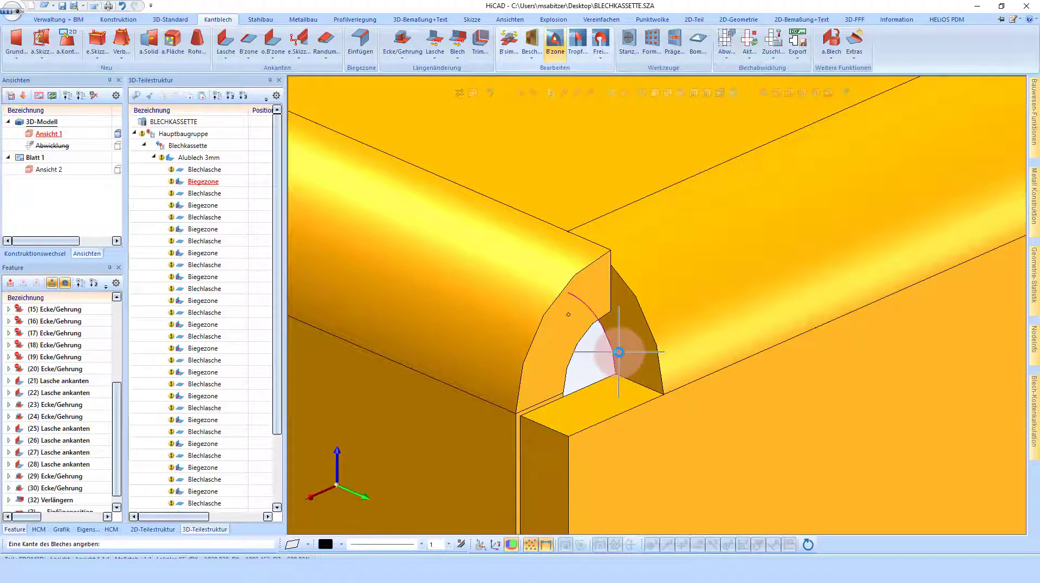
Extend the second bend zone in sheet direction to the corner vertex
left_click(642, 334)
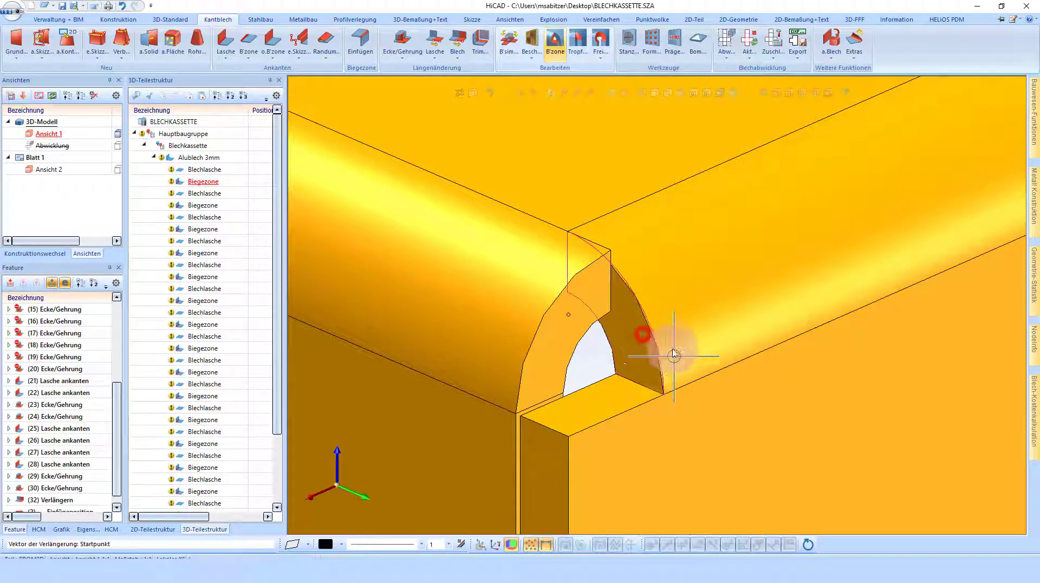
left_click(664, 390)
left_click(569, 435)
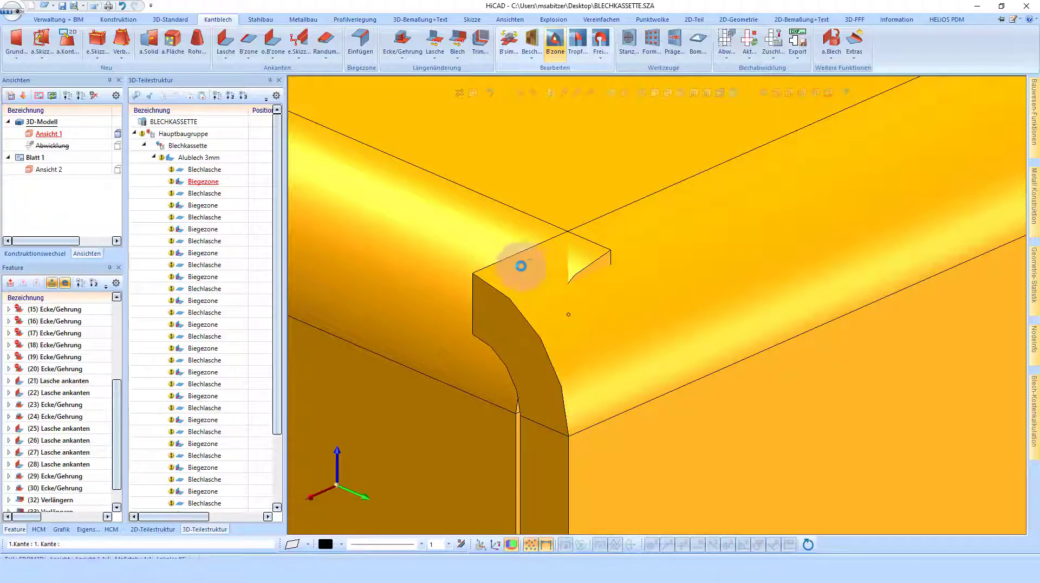
left_click(512, 283)
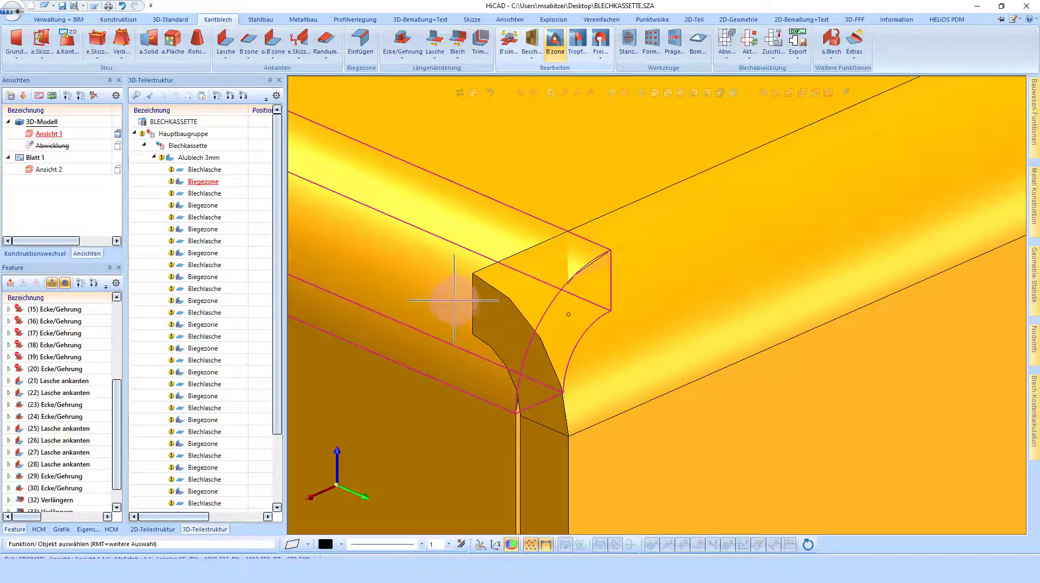
scroll(454, 299, "down", 3)
scroll(476, 248, "up", 3)
Run Abwicklung abgleichen so the flat pattern shows the extended corner flanges
scroll(633, 314, "up", 2)
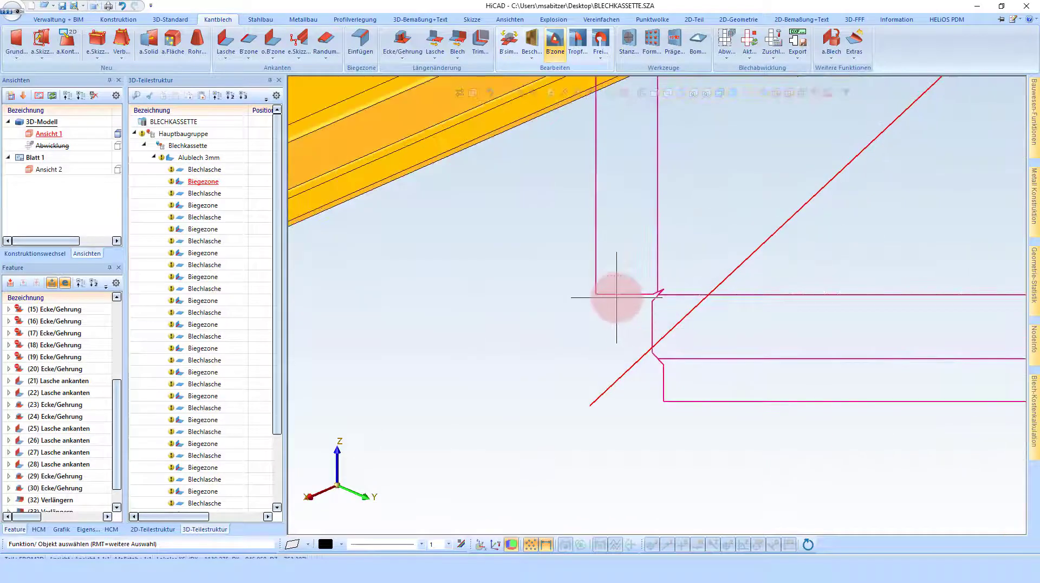
left_click(617, 297)
right_click(684, 297)
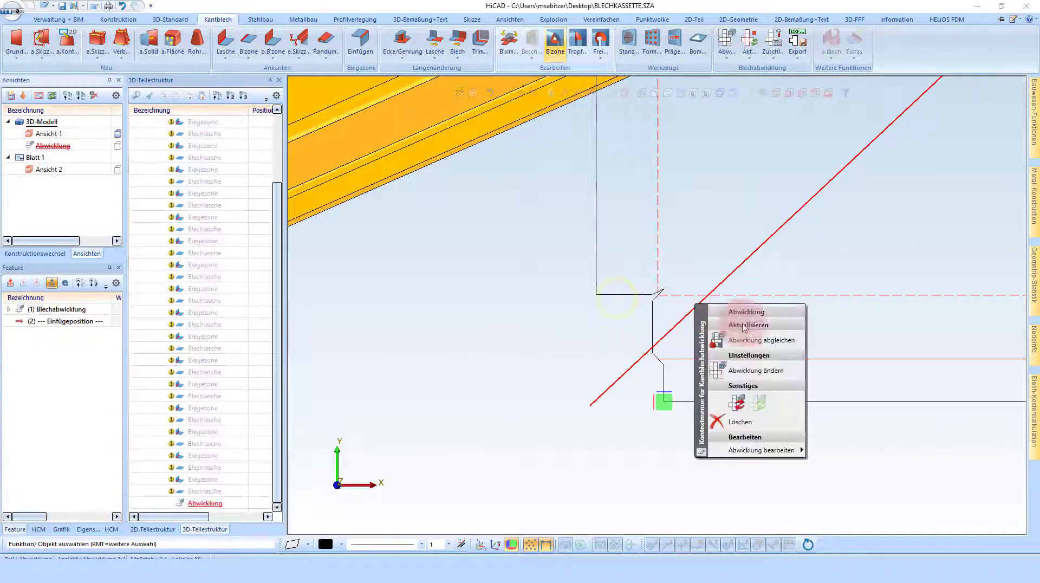
left_click(763, 341)
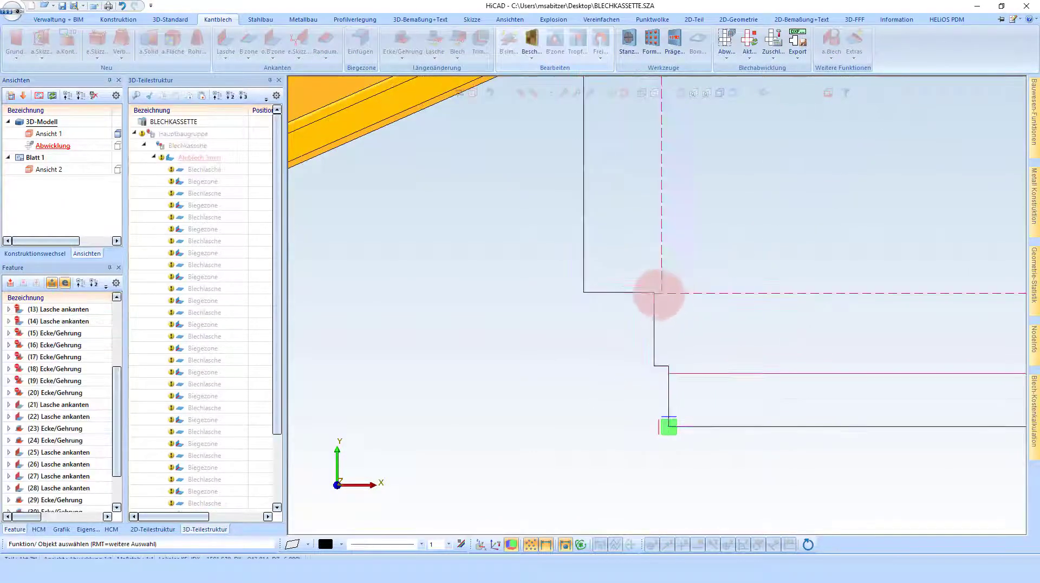
scroll(659, 295, "up", 2)
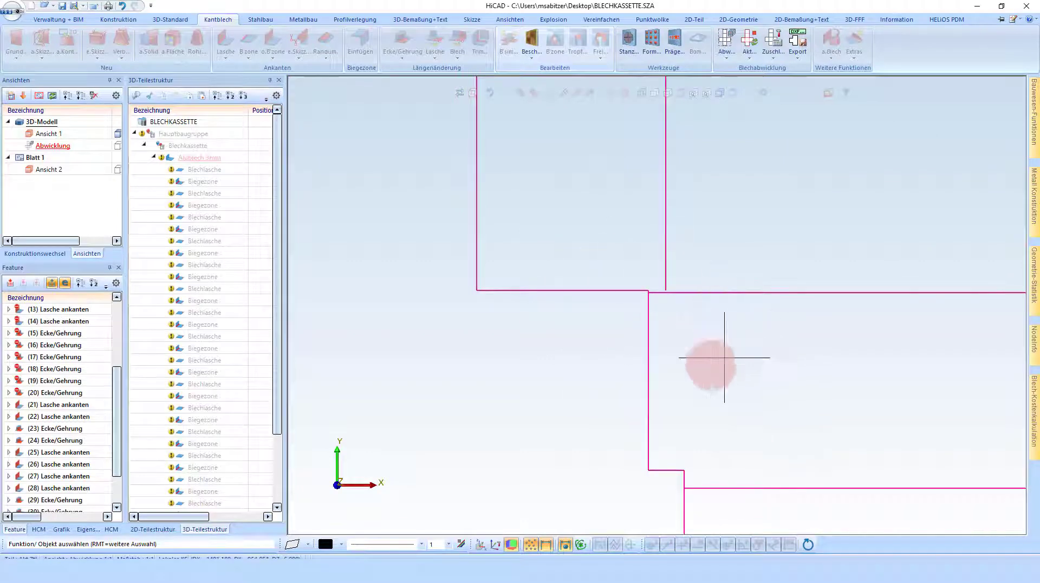
left_click(682, 334)
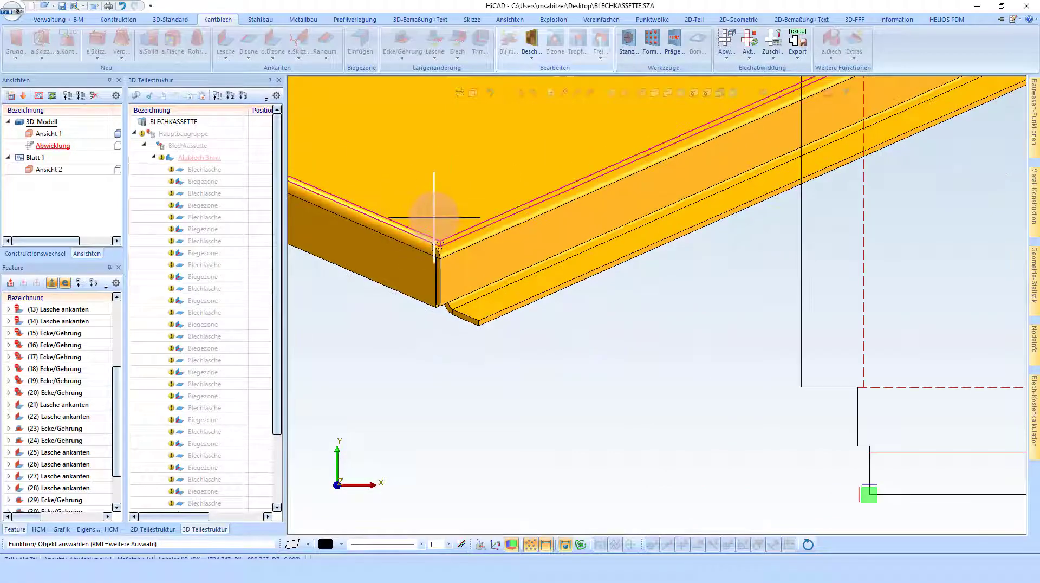
right_click(869, 367)
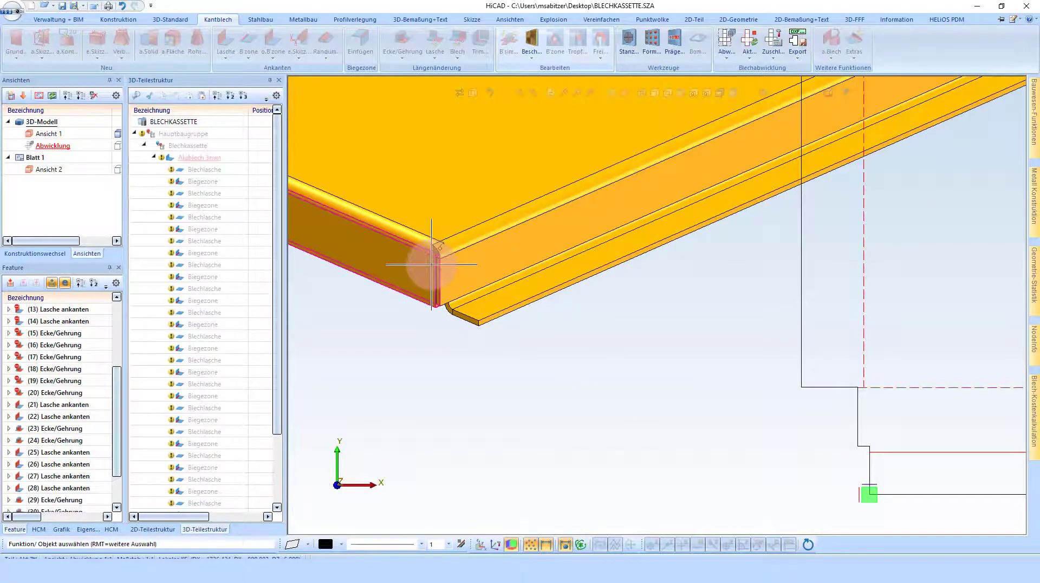
Reapply Biegezone anpassen to the corner end faces with Linear and confirm with OK
scroll(416, 261, "up", 2)
scroll(430, 251, "up", 4)
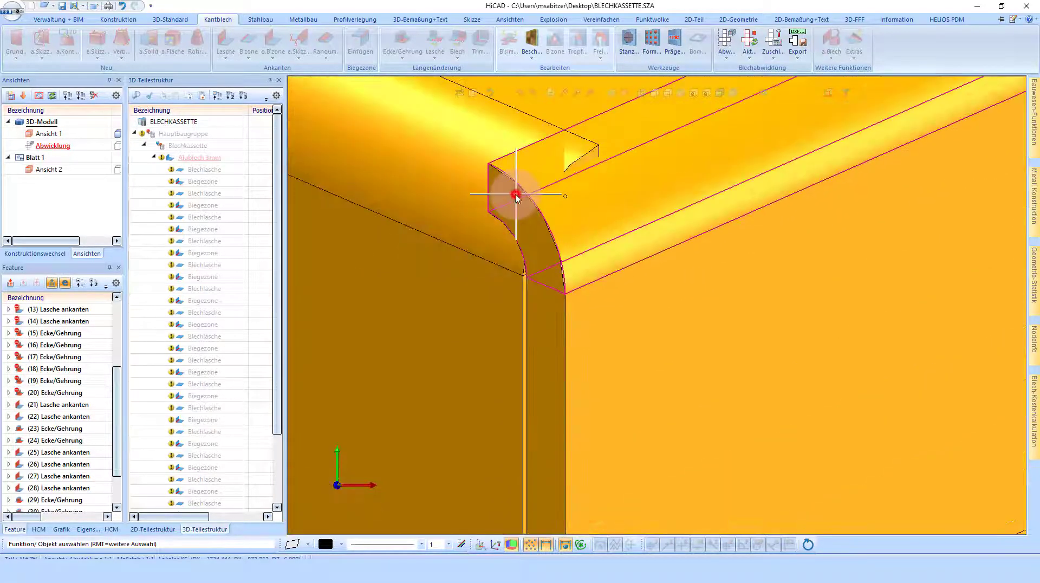
scroll(65, 449, "down", 2)
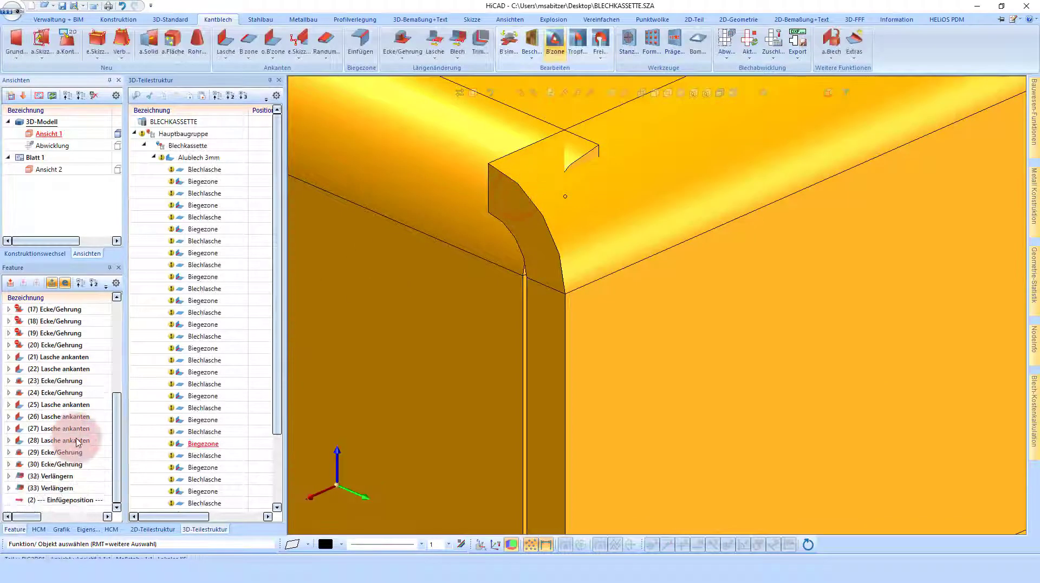
left_click(56, 494)
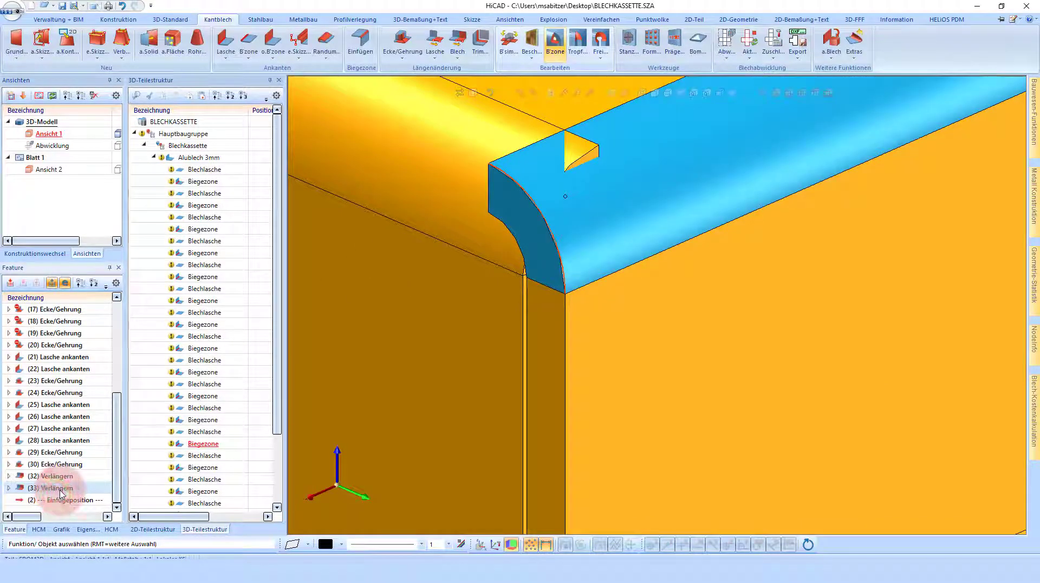
left_click(558, 48)
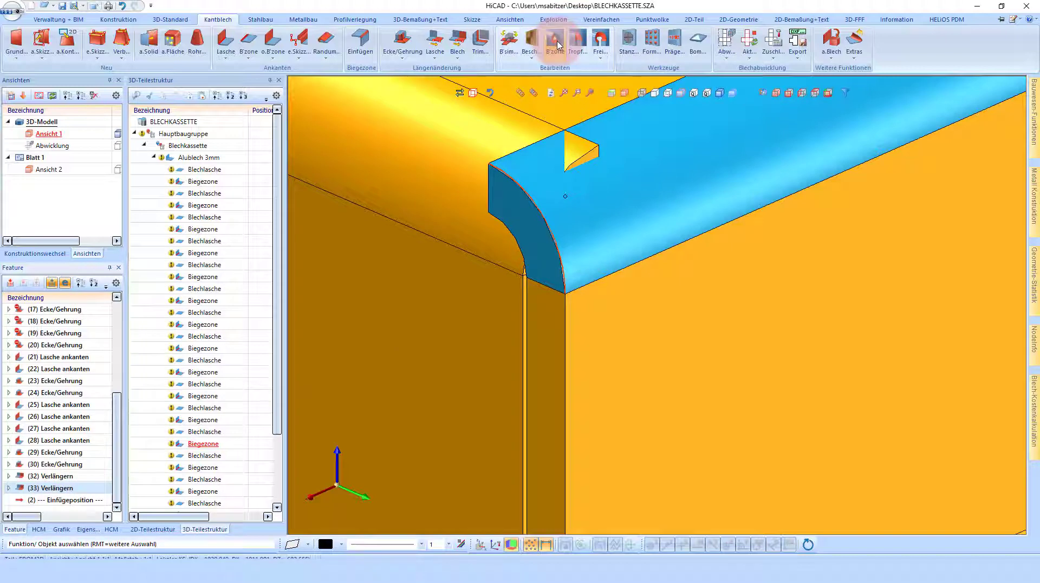
scroll(526, 336, "down", 2)
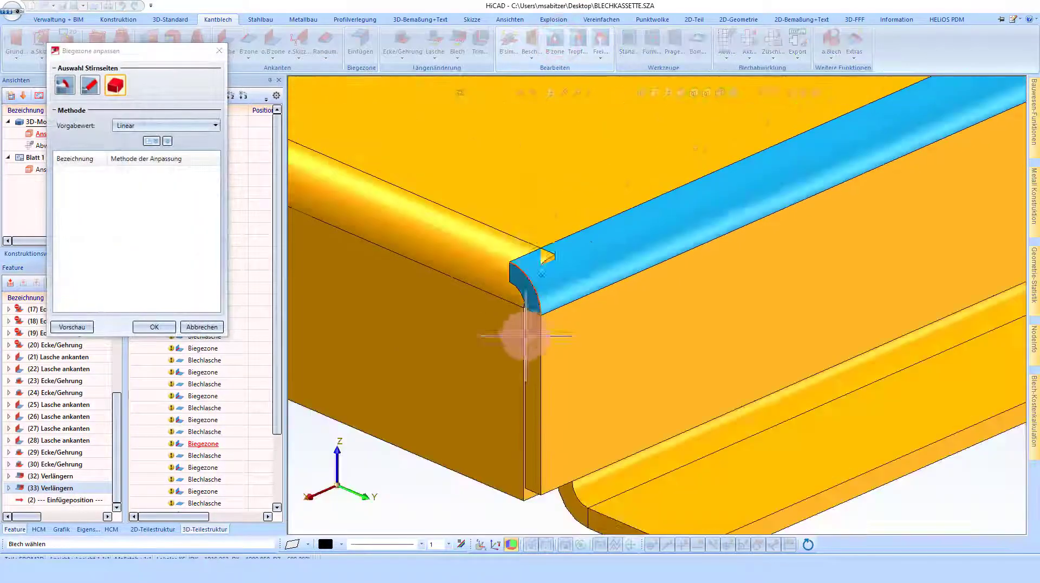
left_click(544, 194)
left_click(147, 220)
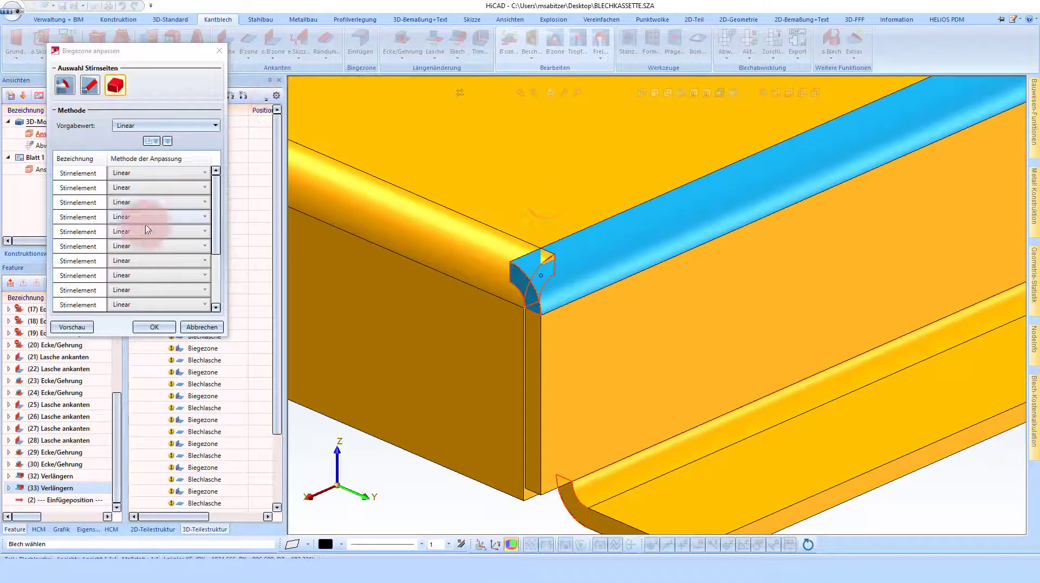
left_click(157, 327)
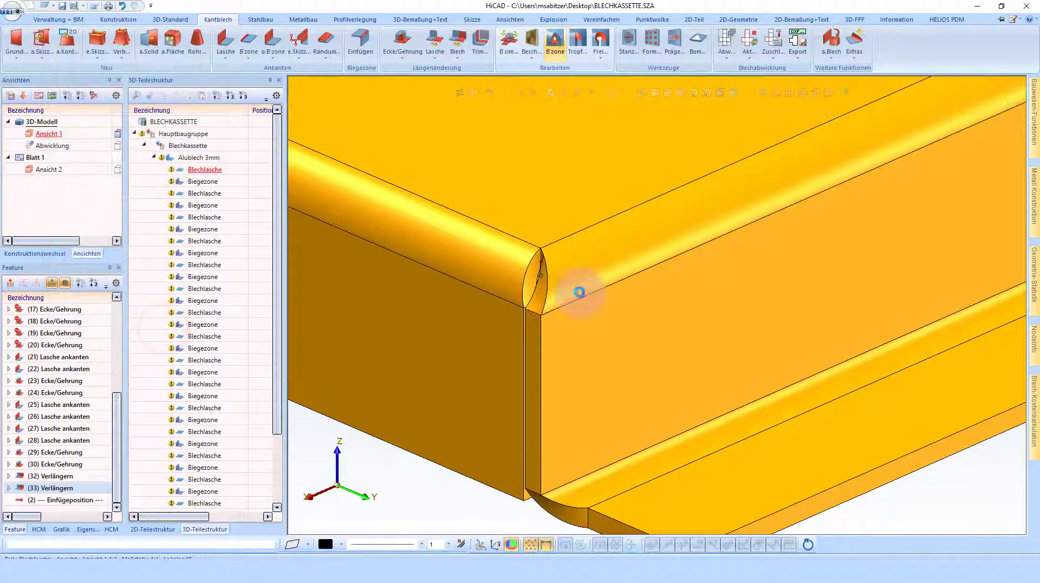
Update the Abwicklung flat-pattern view for the changed corner
scroll(547, 275, "up", 2)
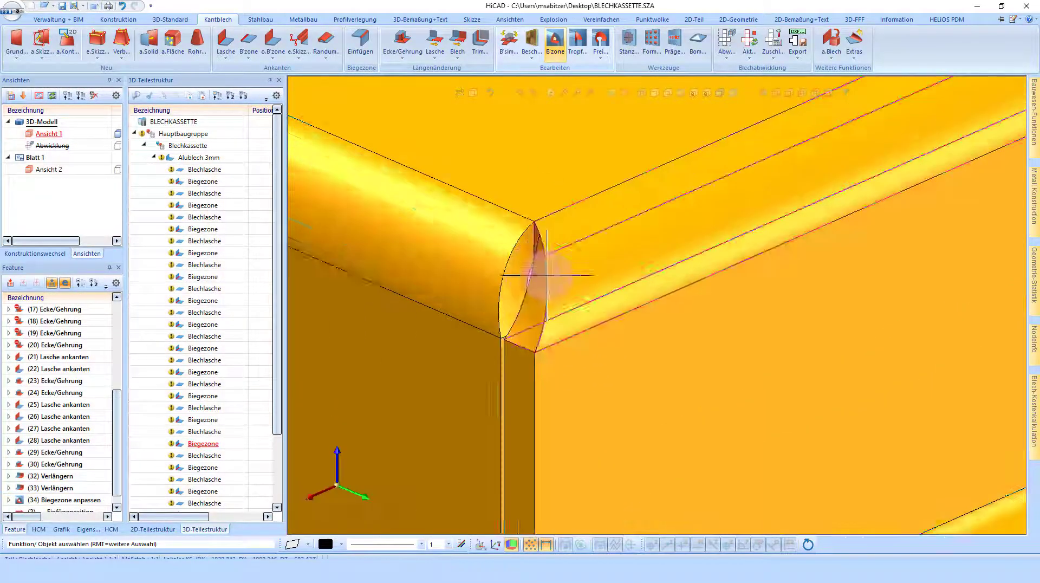
scroll(507, 267, "down", 3)
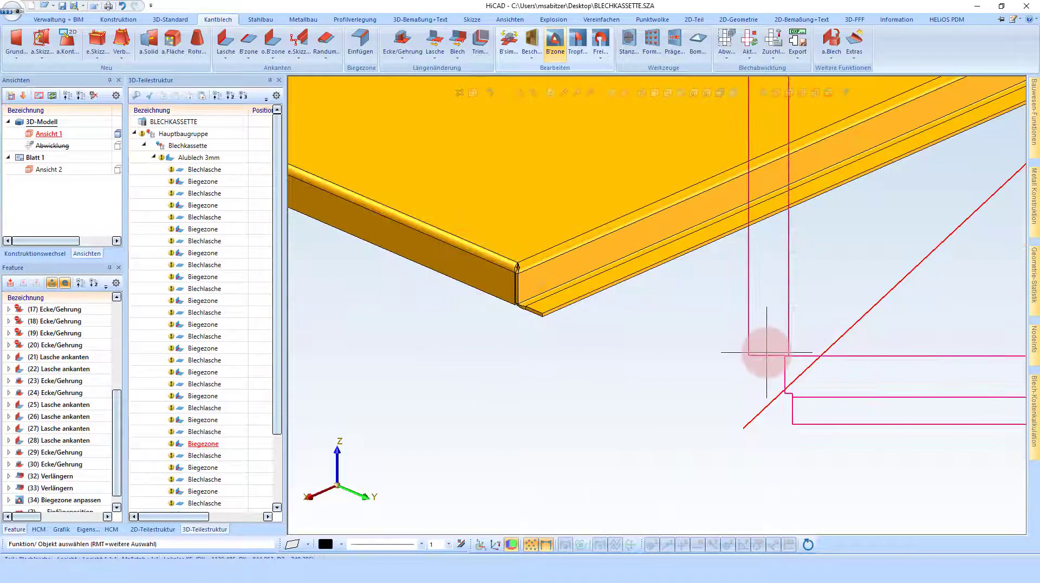
left_click(766, 352)
right_click(791, 424)
left_click(865, 444)
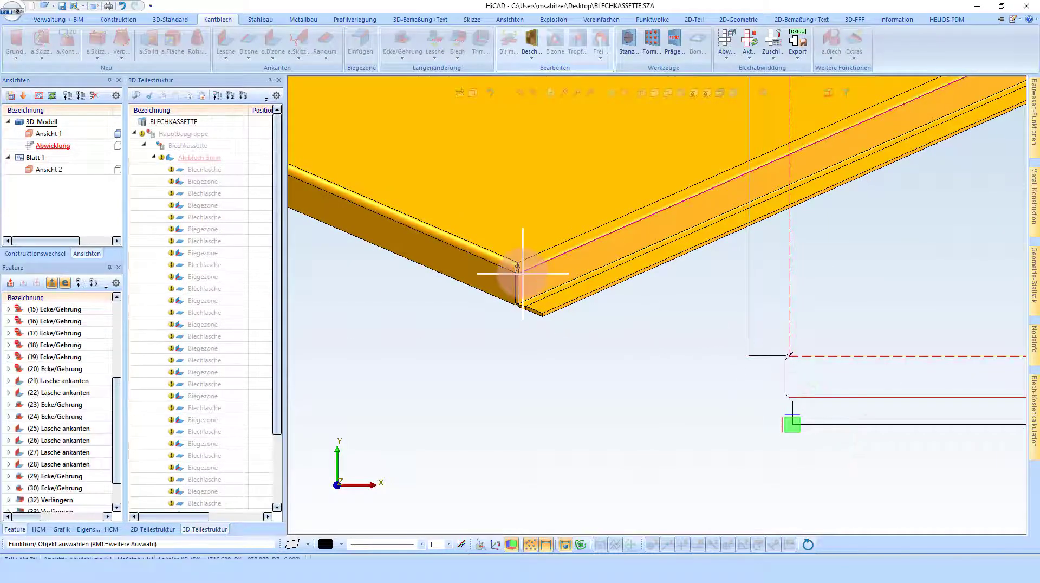
Inspect the flat-pattern corner contour, then go back to the 3D cassette model
scroll(523, 274, "up", 2)
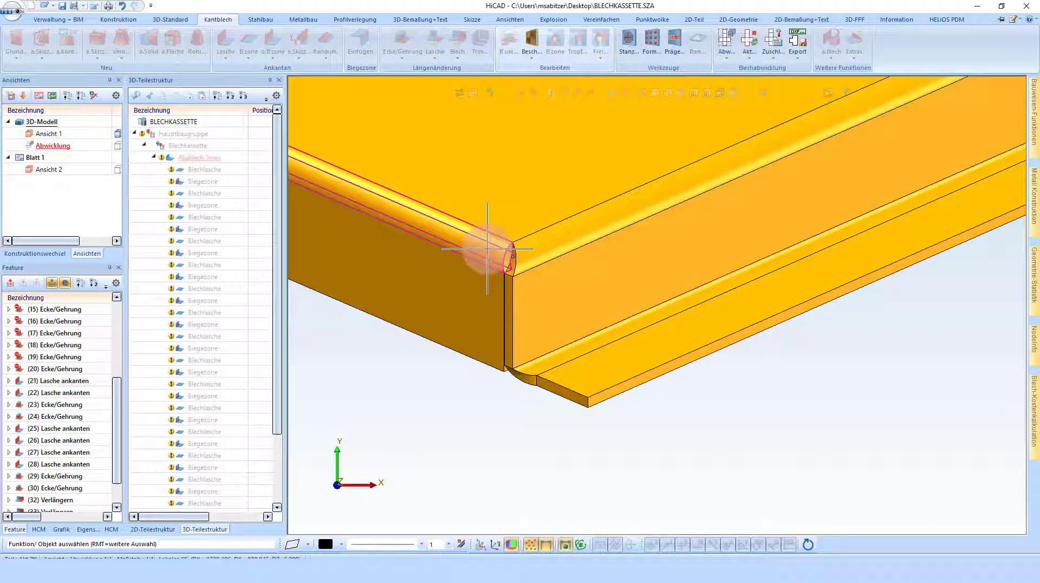
scroll(487, 249, "down", 2)
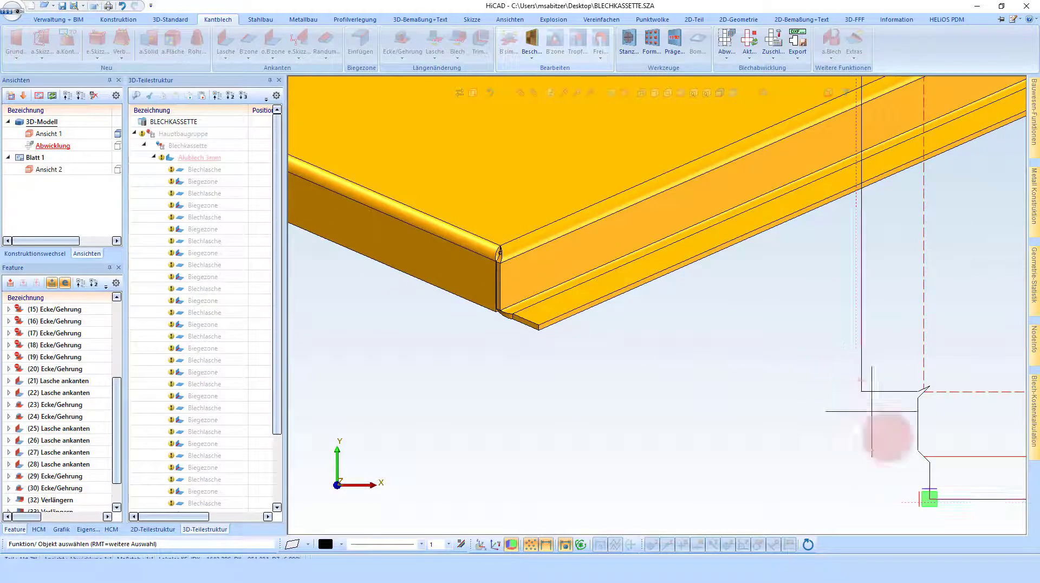
left_click(920, 391)
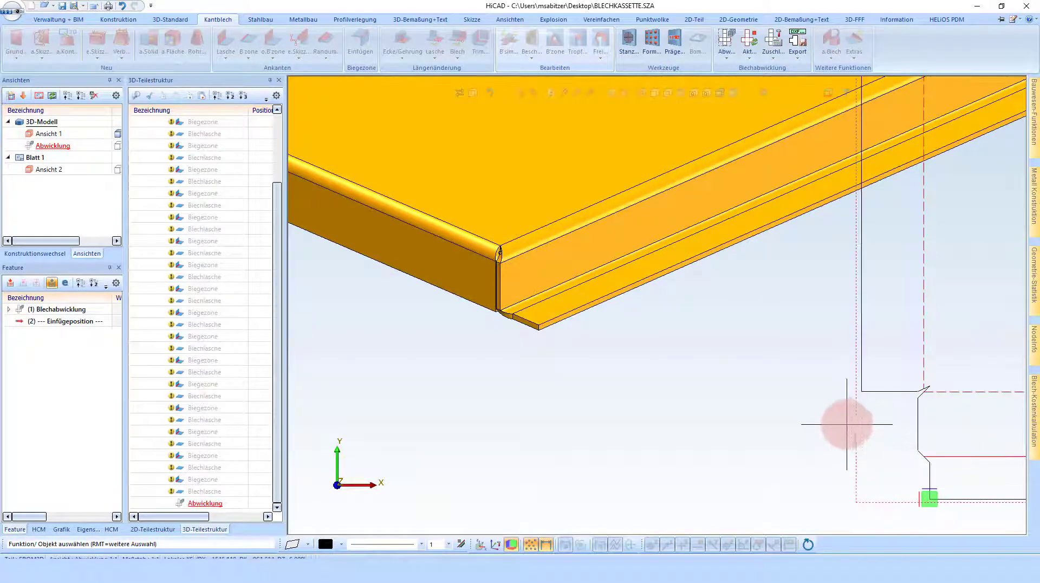
scroll(487, 260, "up", 2)
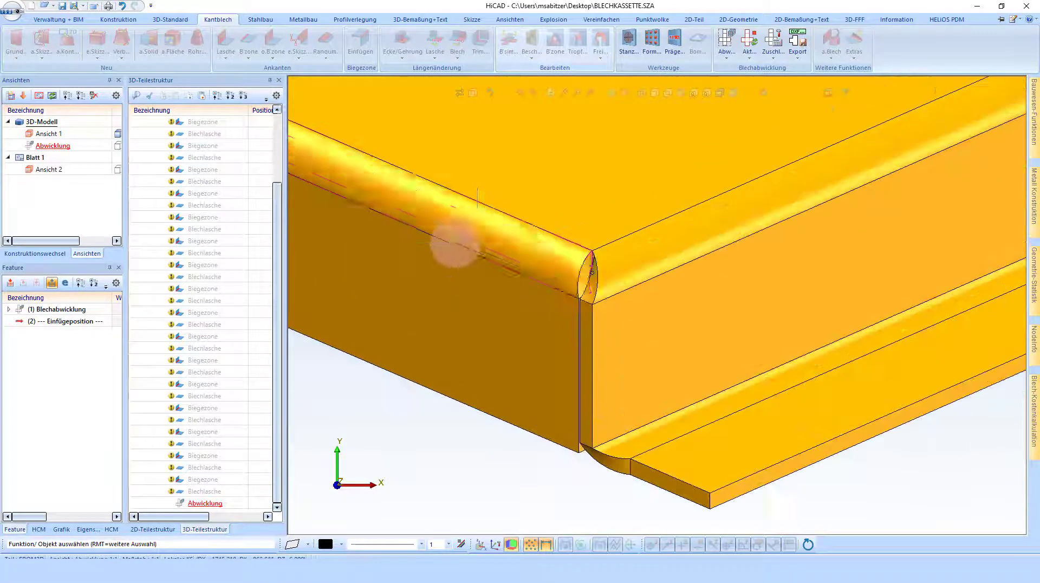
left_click(577, 271)
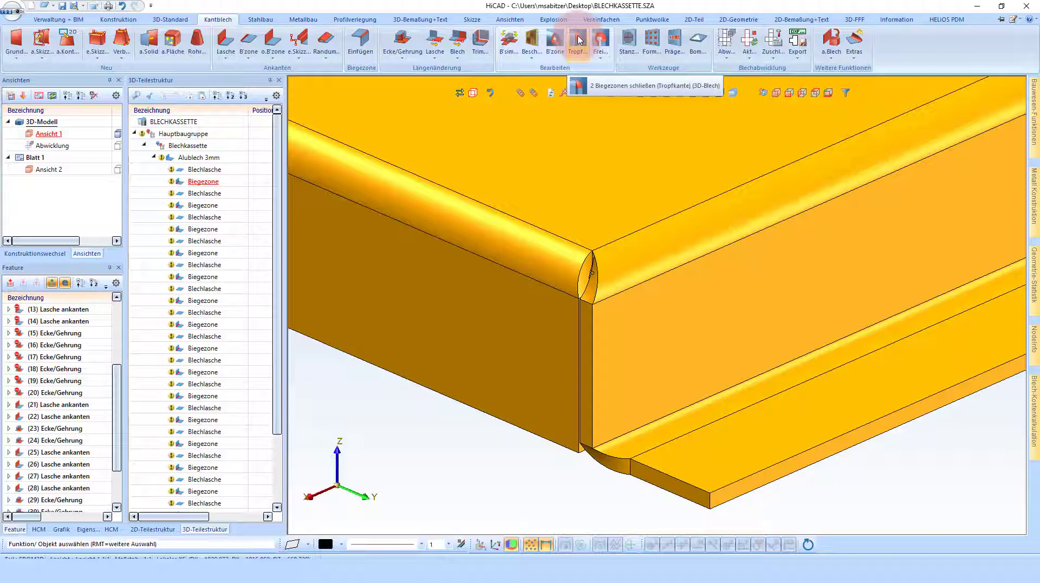
Delete feature (34) Biegezone anpassen so the list ends at (33) Verlängern
left_click(610, 60)
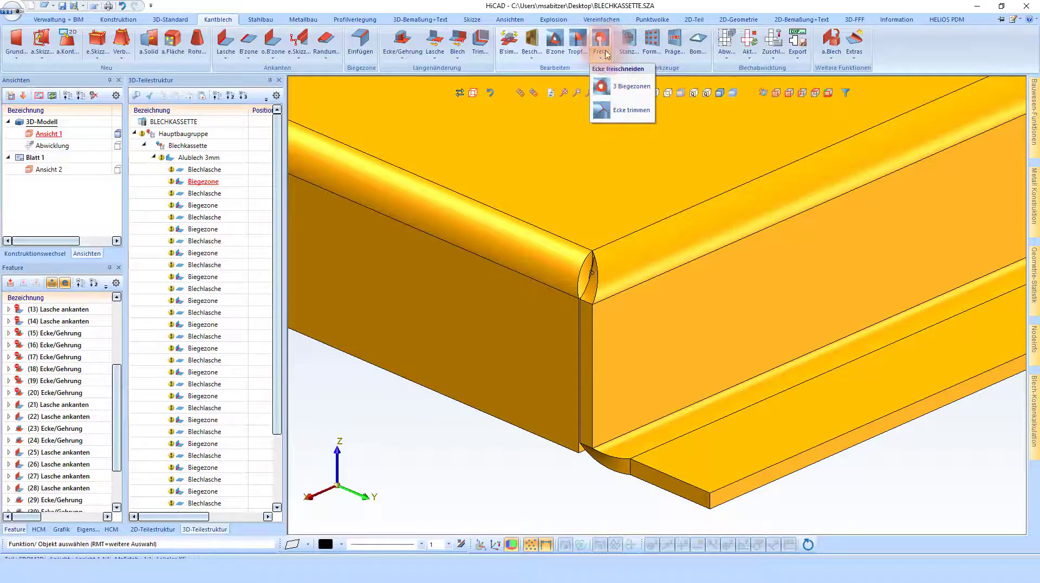
left_click(608, 92)
left_click(568, 268)
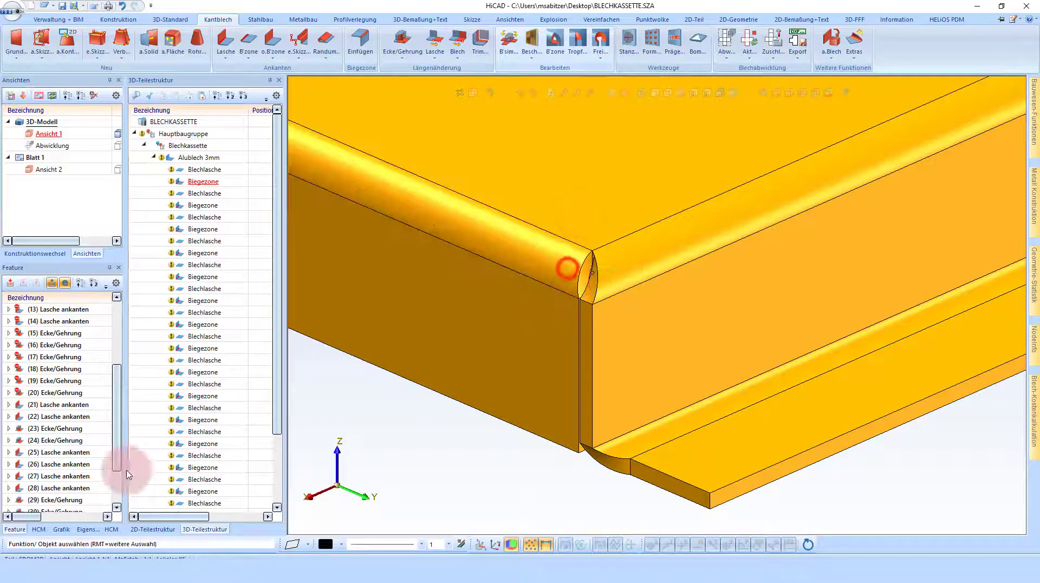
left_click(74, 488)
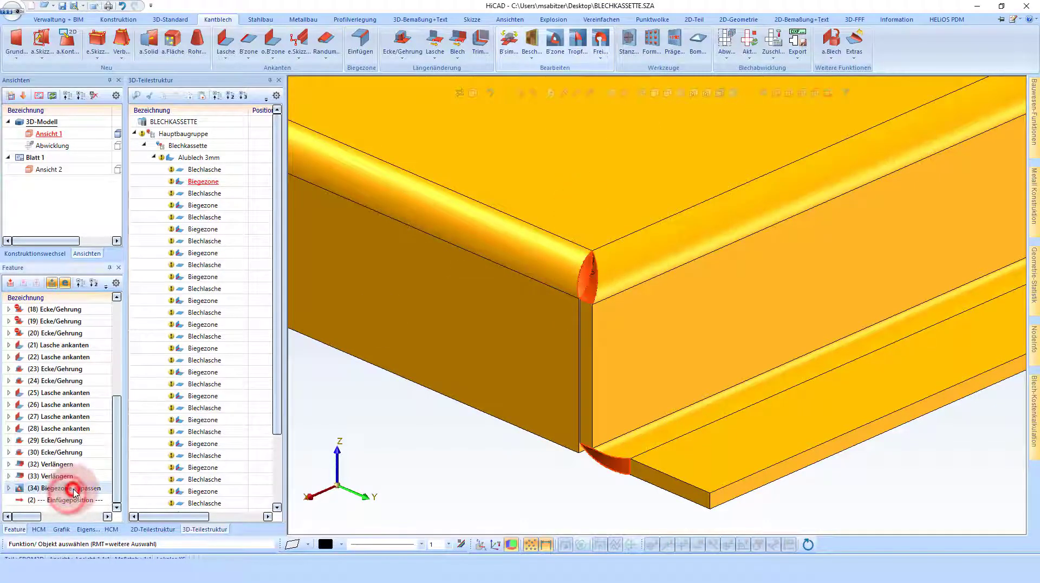
right_click(75, 492)
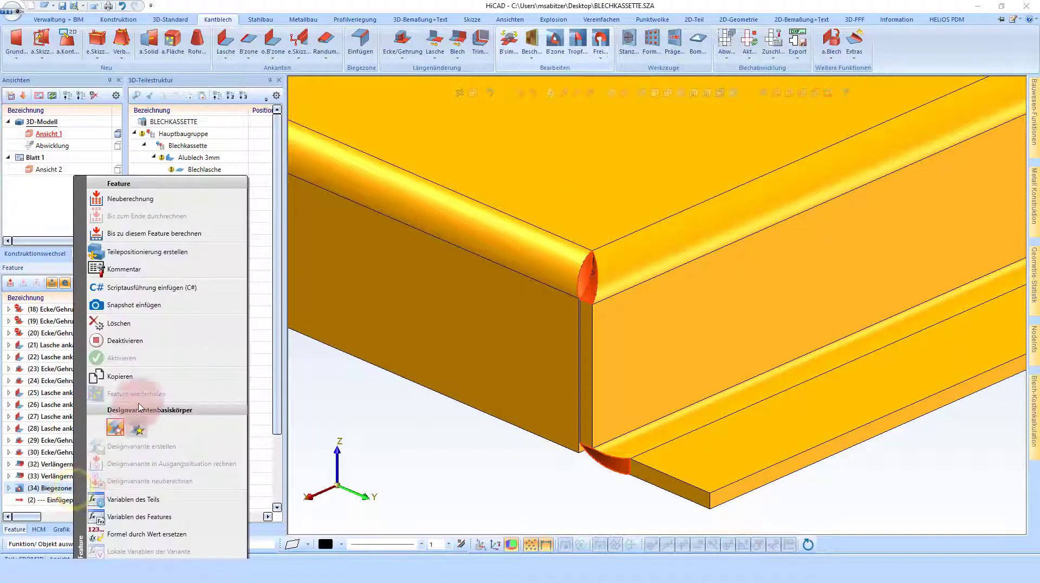
left_click(123, 328)
scroll(596, 253, "up", 2)
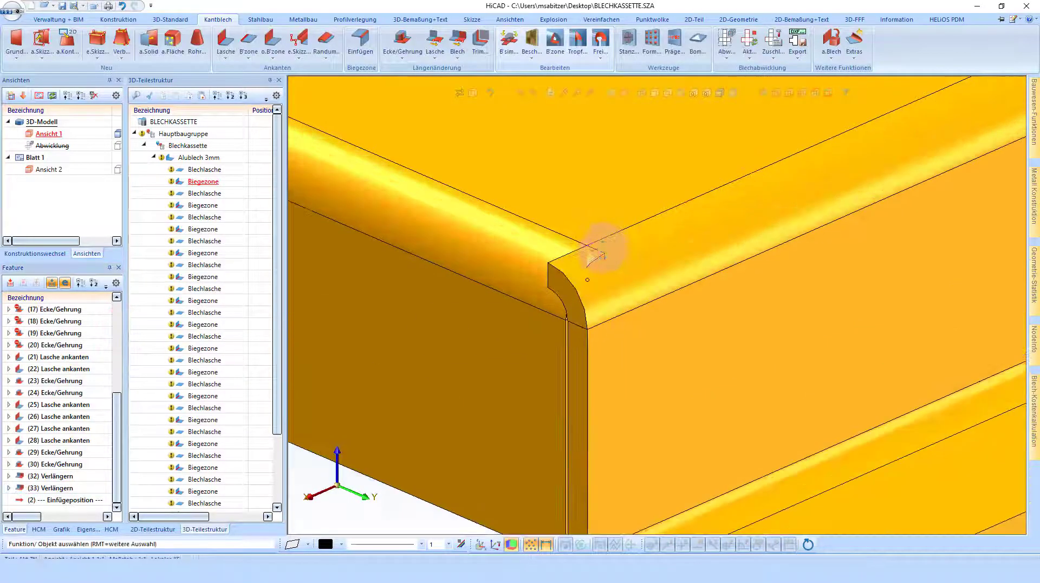
Add an Ecke freischneiden relief of diameter 10 at the corner bend-zone edge
left_click(603, 42)
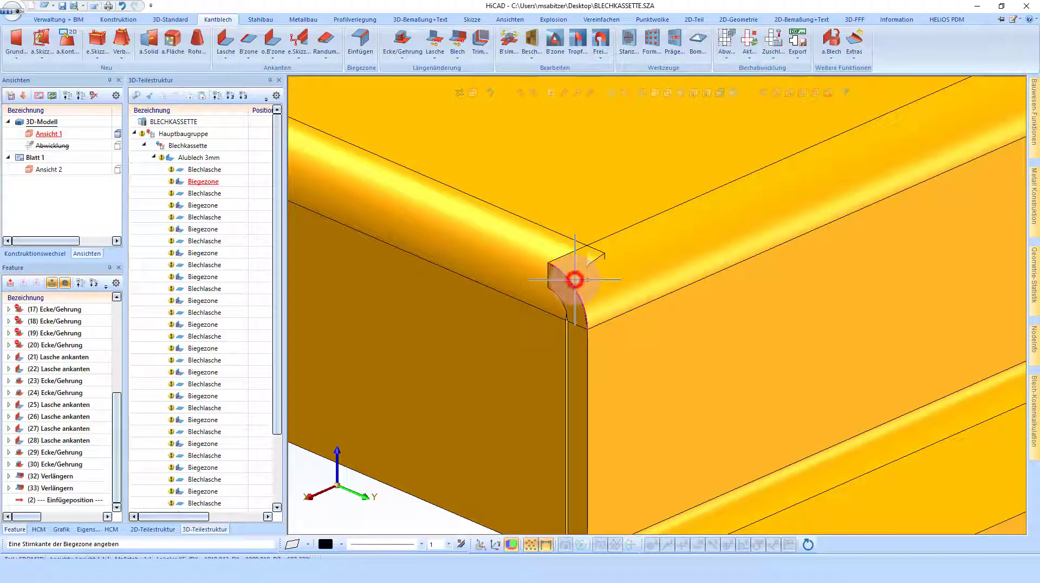
left_click(594, 260)
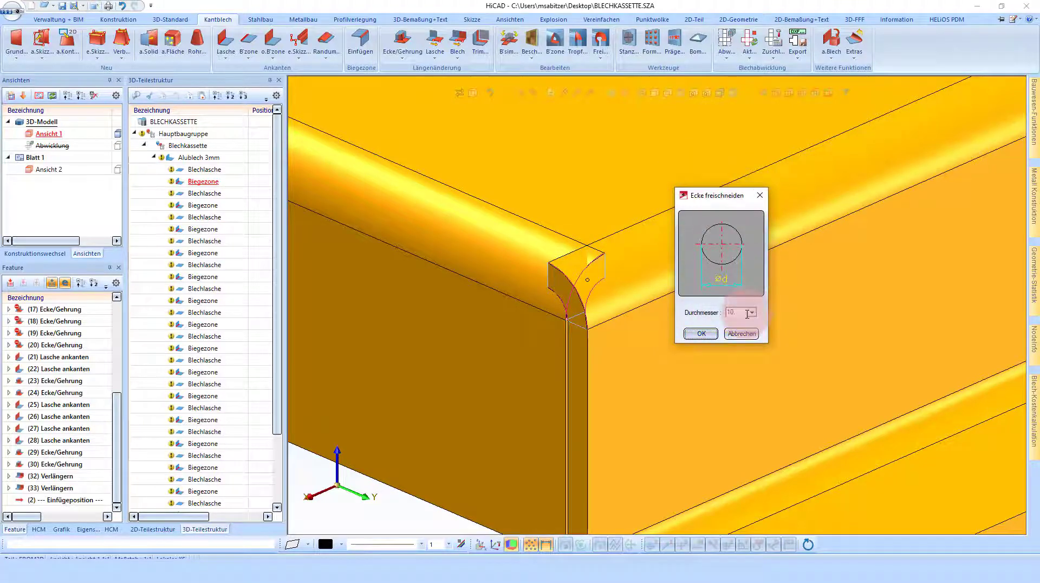
left_click(696, 331)
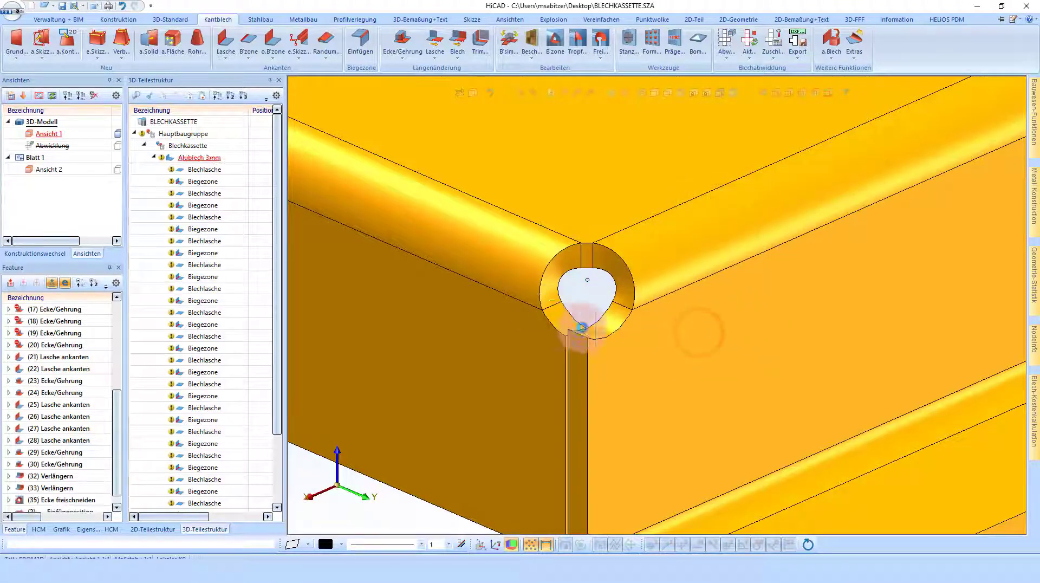
scroll(548, 263, "down", 5)
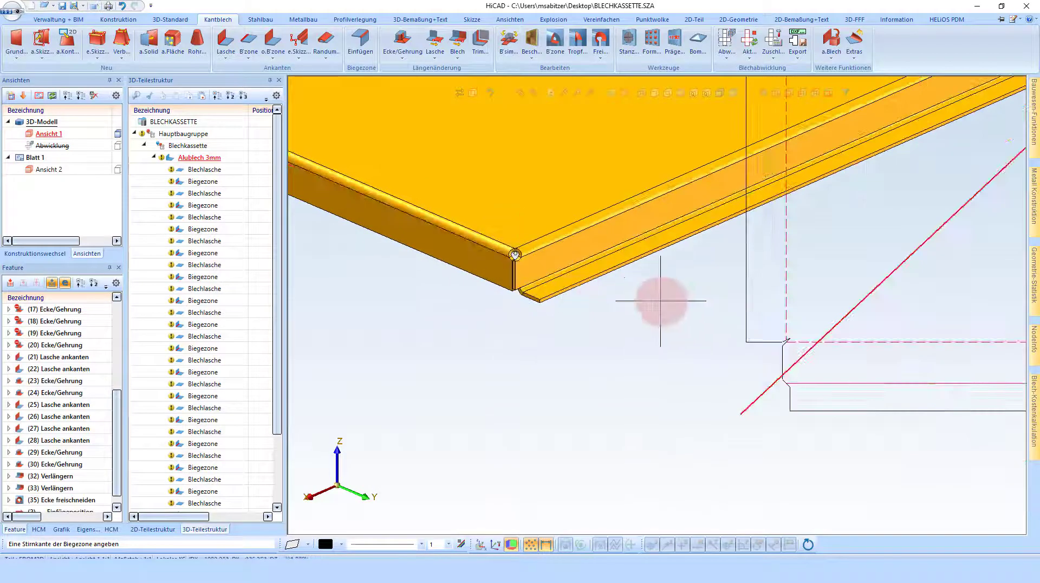
Recalculate the Abwicklung flat pattern and zoom to its corner to check the round relief
key("Escape")
left_click(778, 357)
right_click(840, 367)
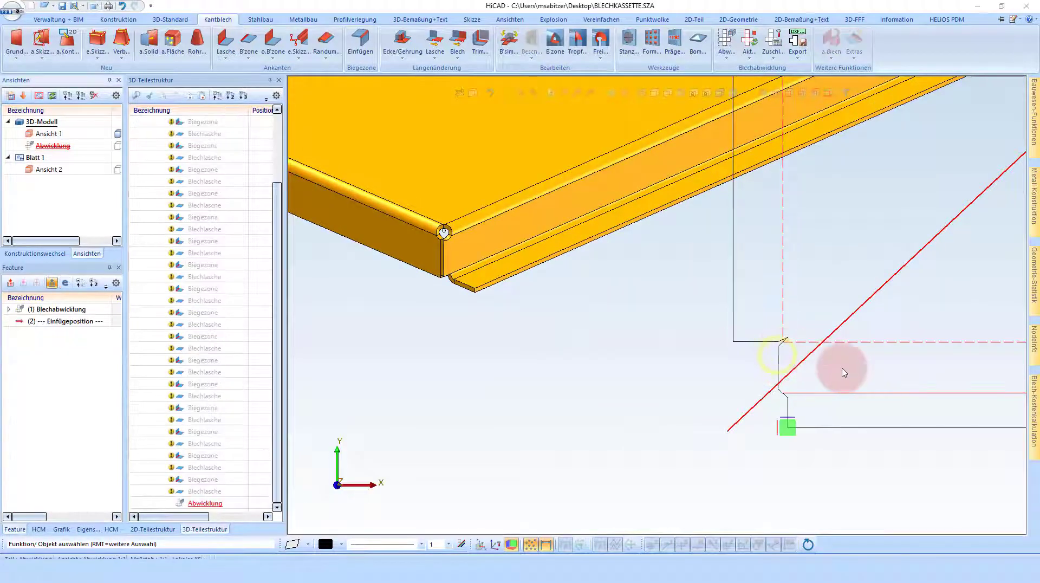
left_click(890, 413)
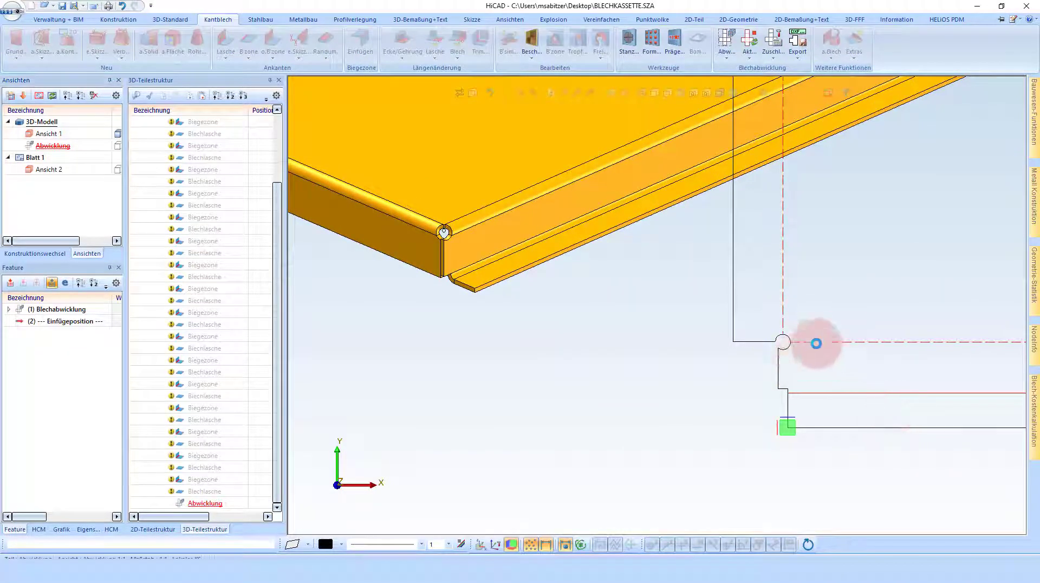
left_click(797, 353)
scroll(794, 355, "up", 4)
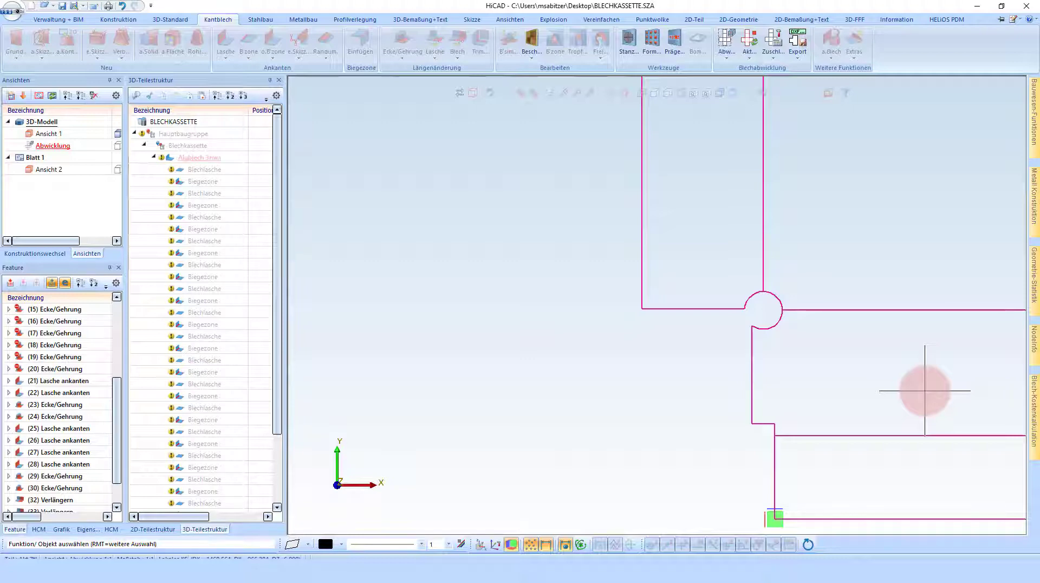
scroll(925, 390, "down", 3)
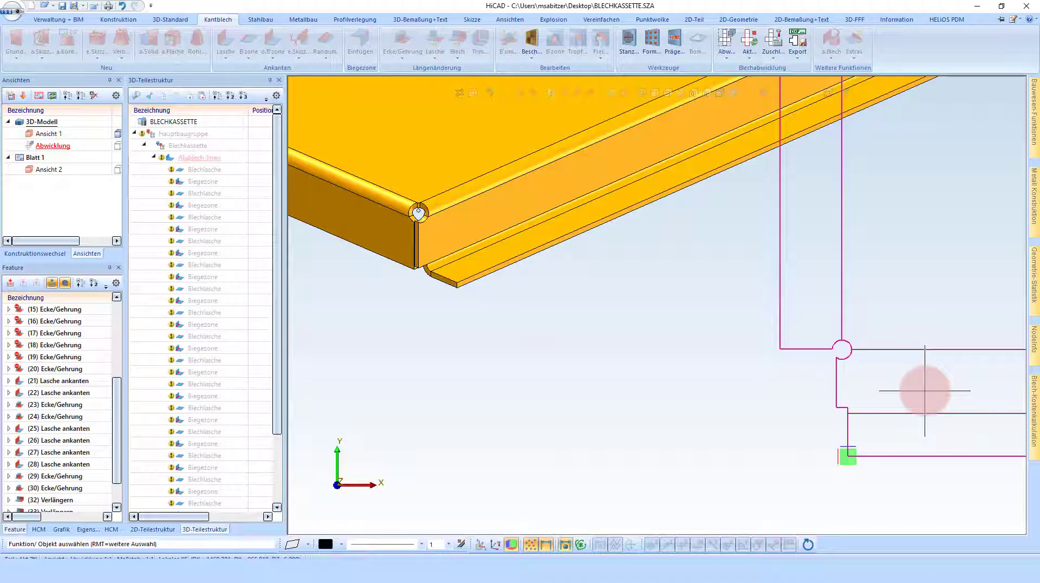
left_click(925, 391)
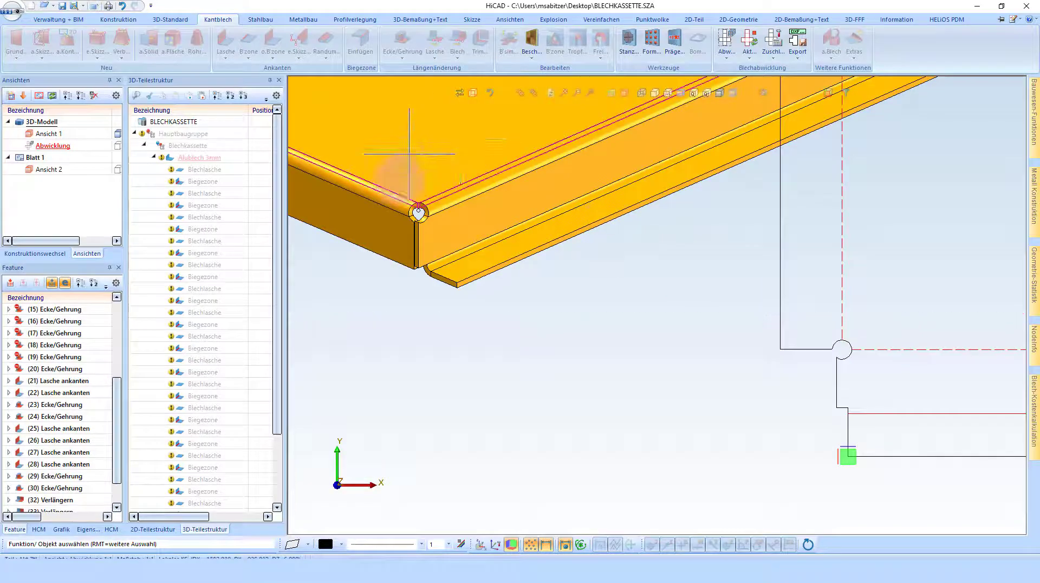